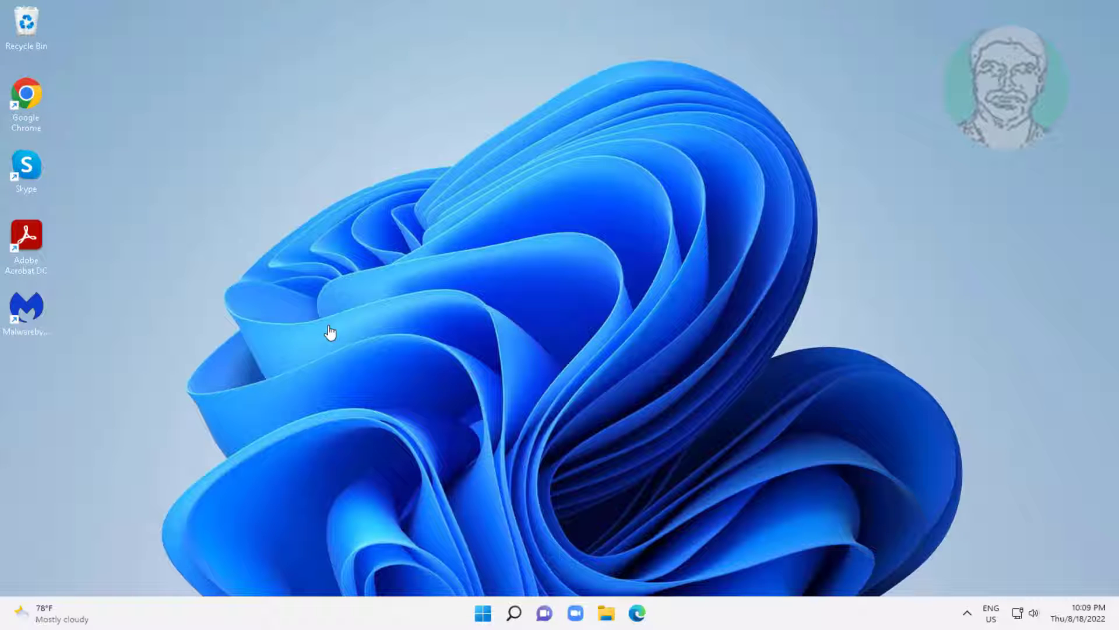
Launch Chrome, search Google for 'iconarchive', and open the Icon Archive website
double_click(39, 106)
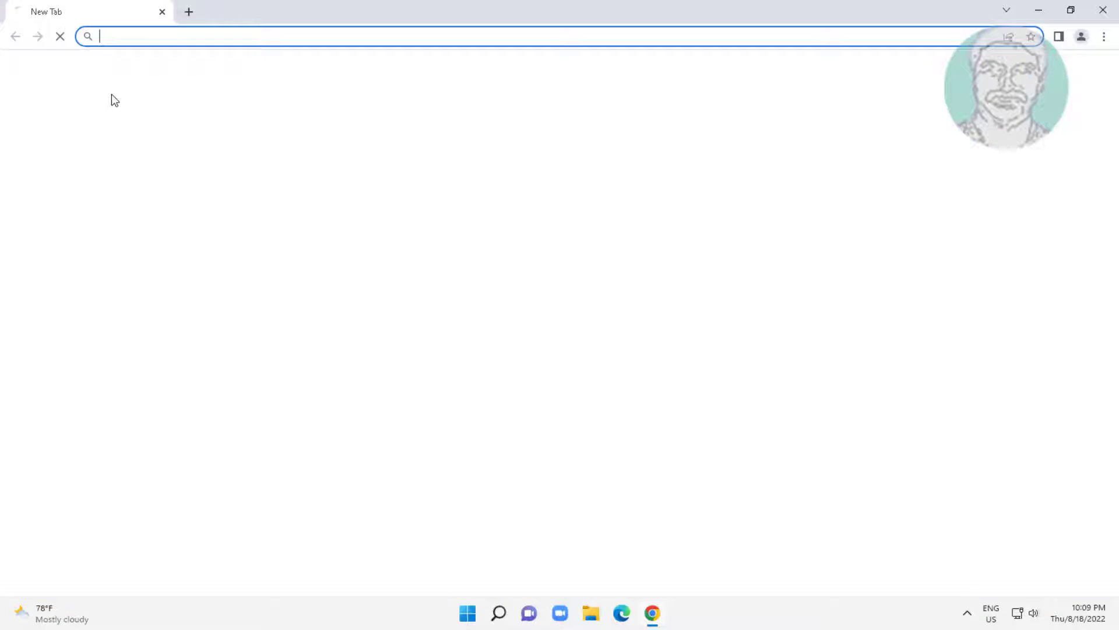
left_click(244, 39)
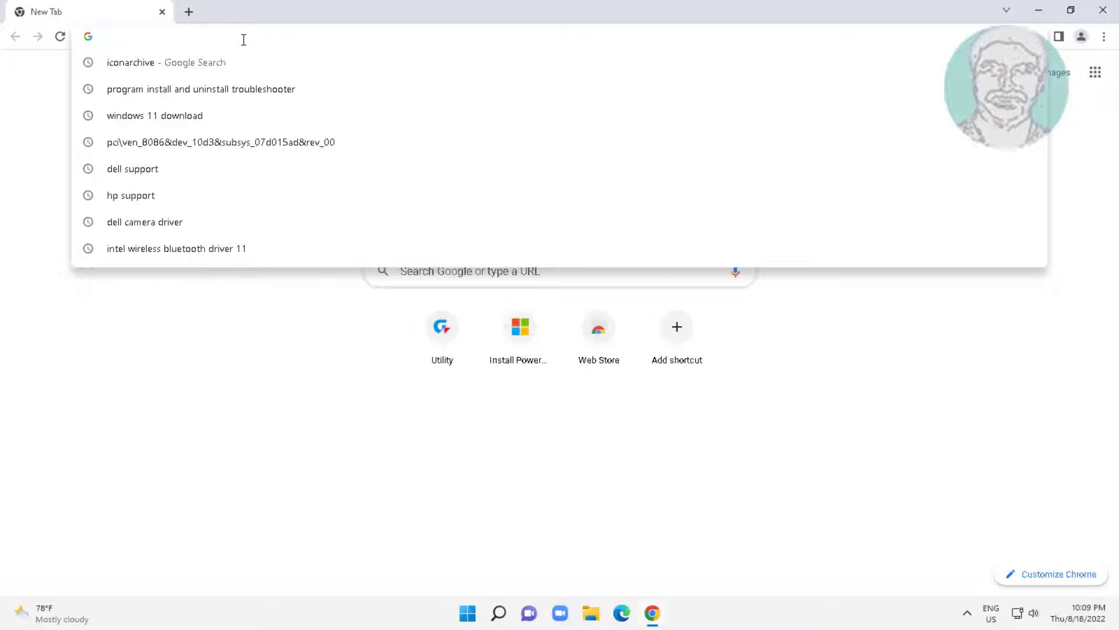
type("iconarc")
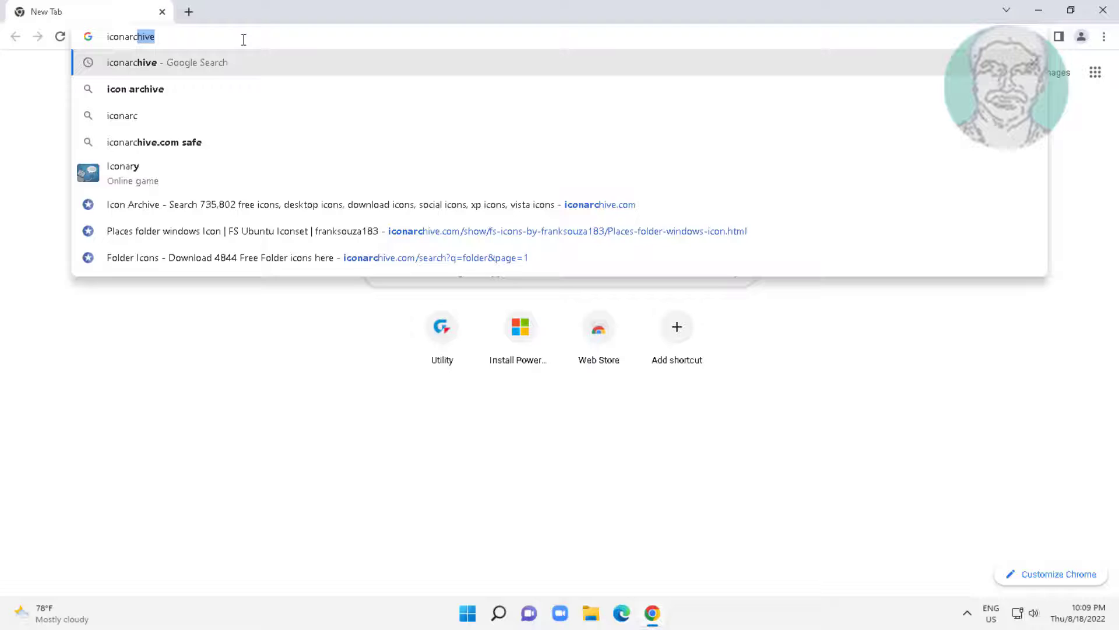
type("hive")
key("Return")
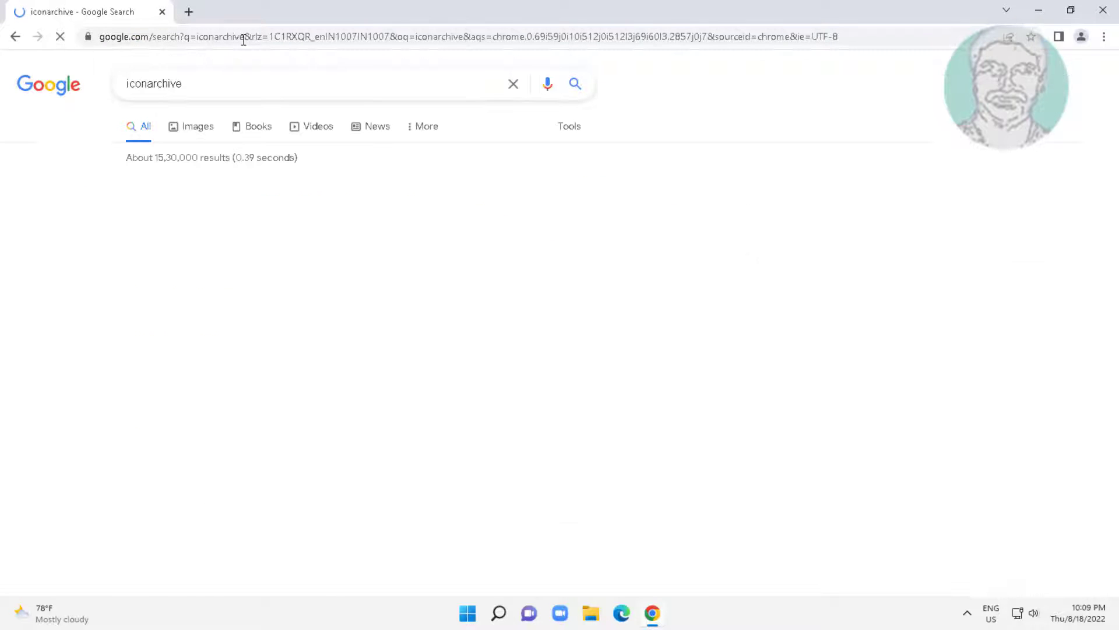
left_click(298, 205)
Search Icon Archive for 'file folder' and download the yellow Documents folder icon as ICO
left_click(215, 181)
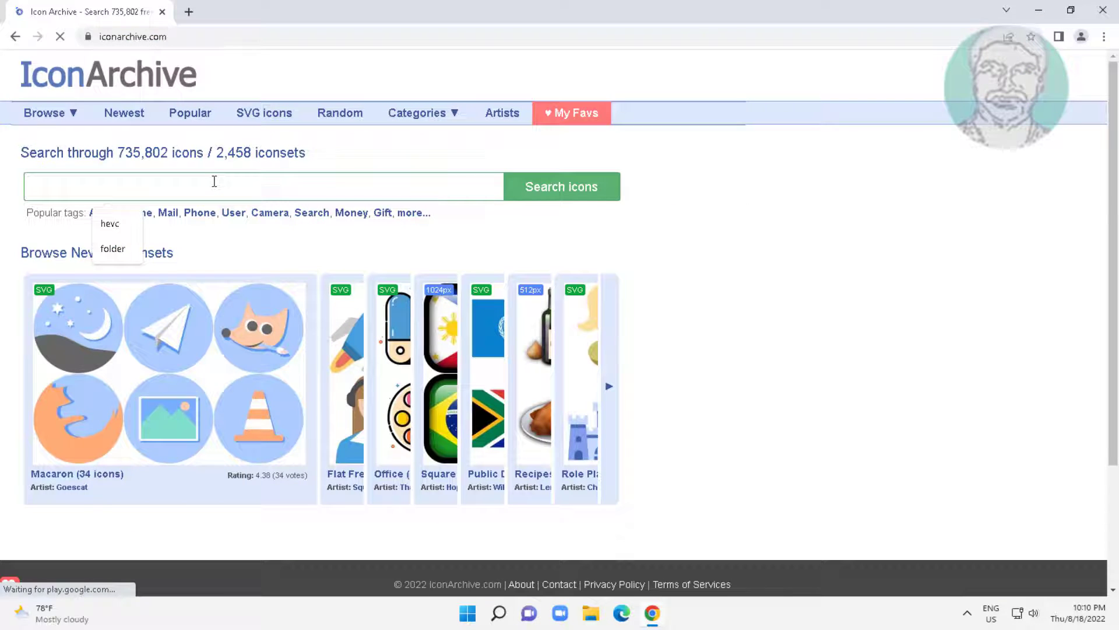
type("fil")
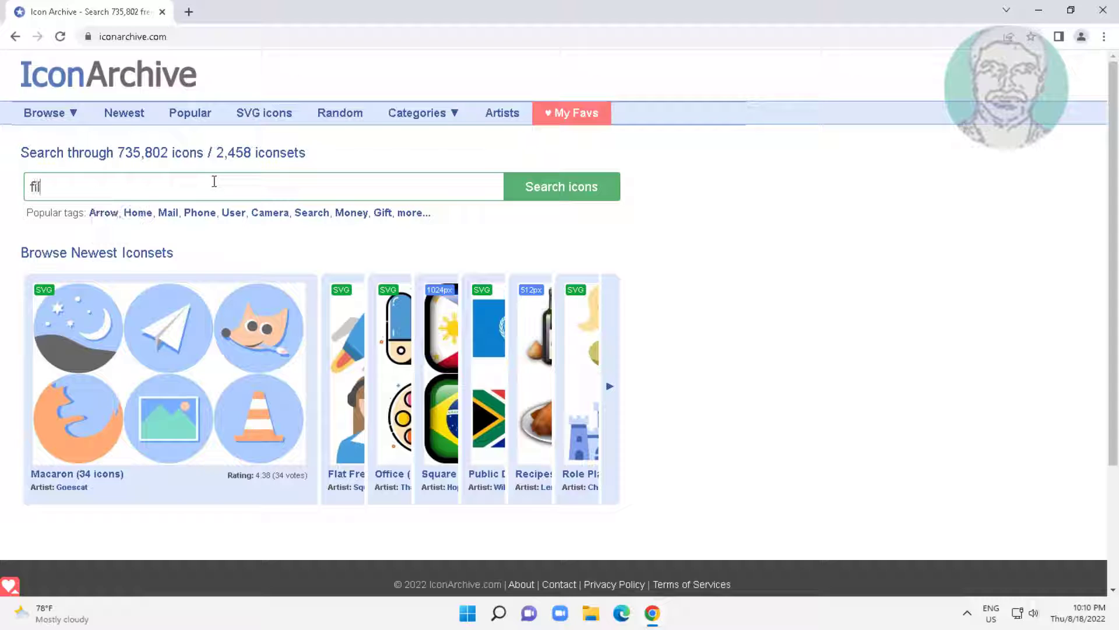
type("e folder")
key("Return")
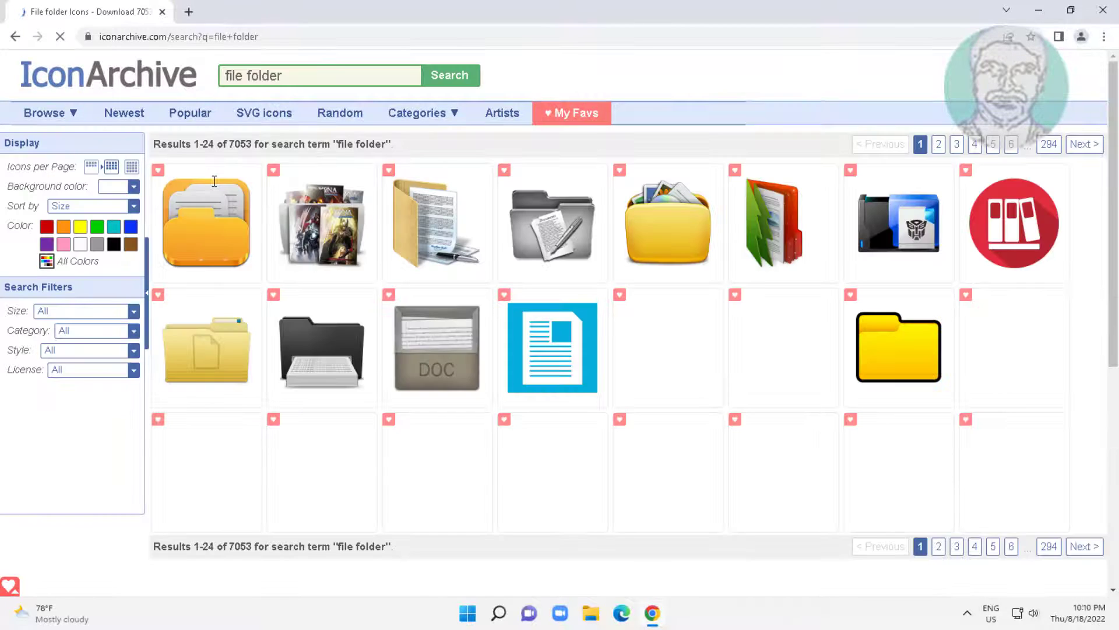
left_click(209, 218)
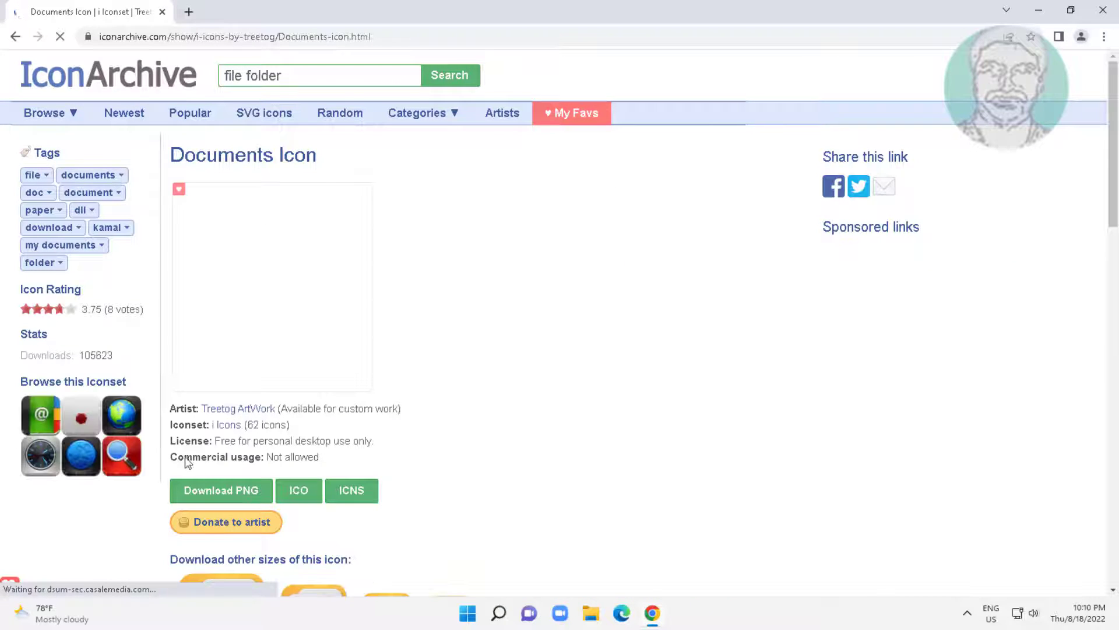
left_click(304, 491)
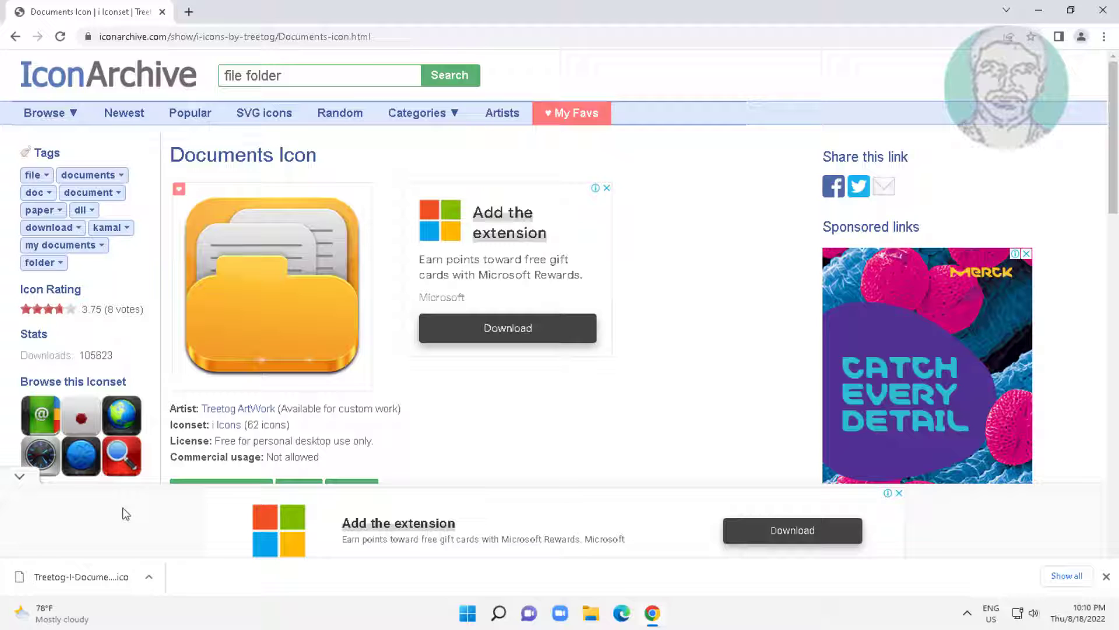
Copy the downloaded Treetog-I-Documents.ico from the Downloads folder, then close that folder window
left_click(151, 578)
left_click(198, 530)
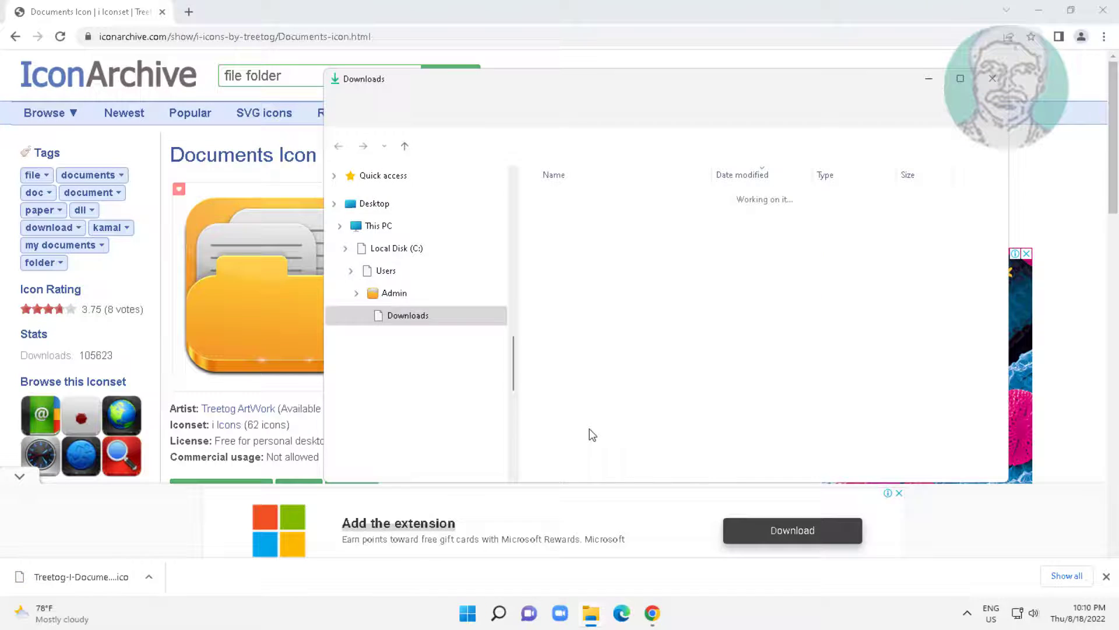
right_click(583, 217)
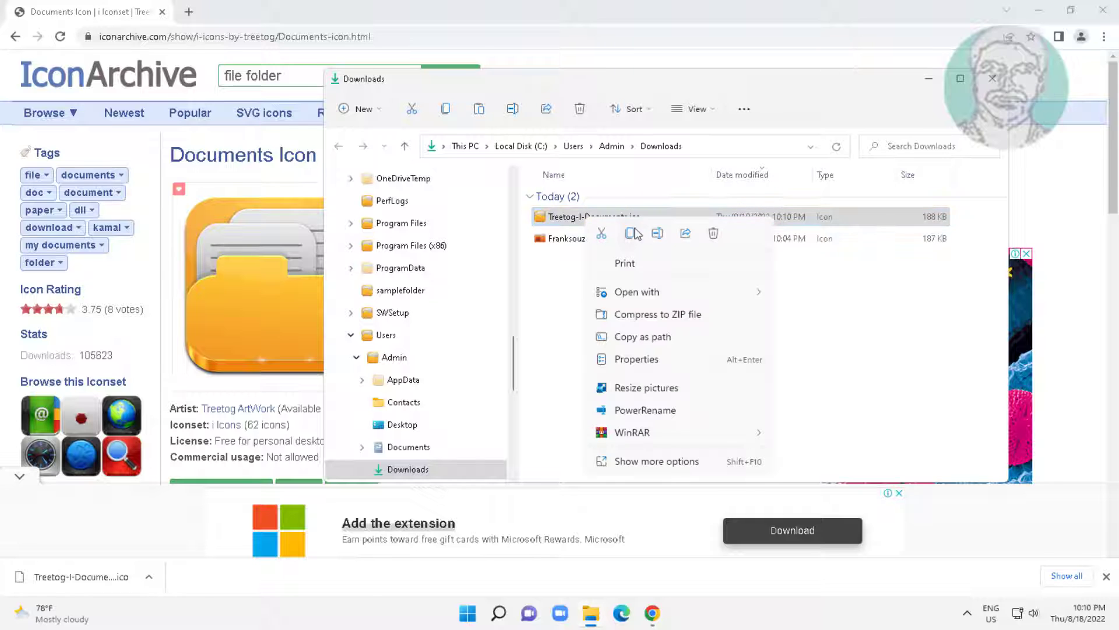
left_click(631, 233)
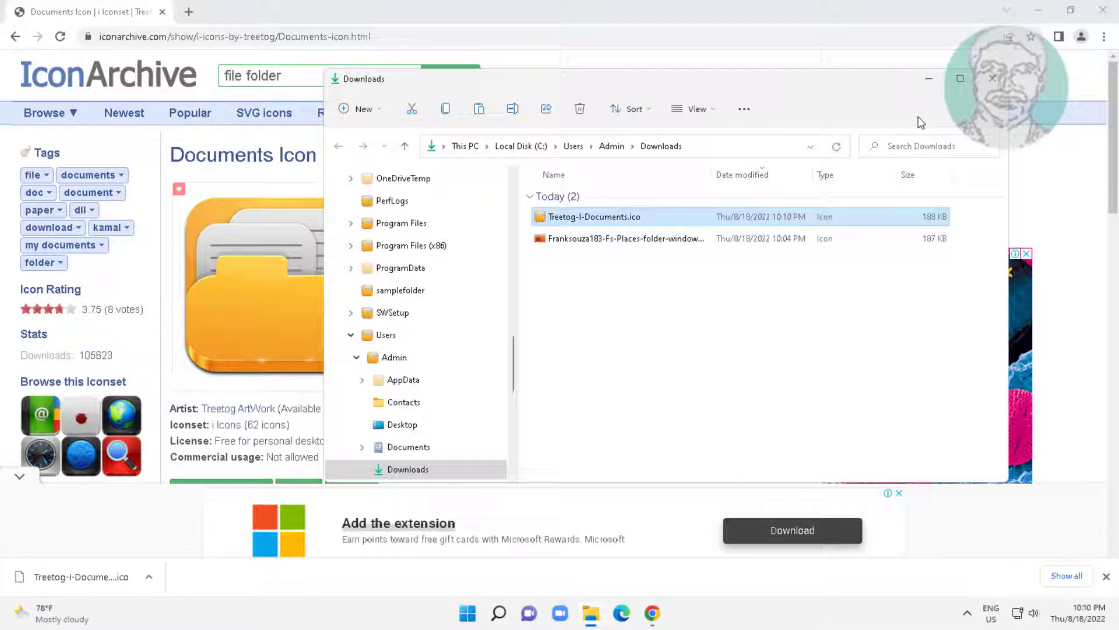
left_click(993, 78)
Close the browser, paste the icon file onto the desktop, and reposition it
left_click(1038, 10)
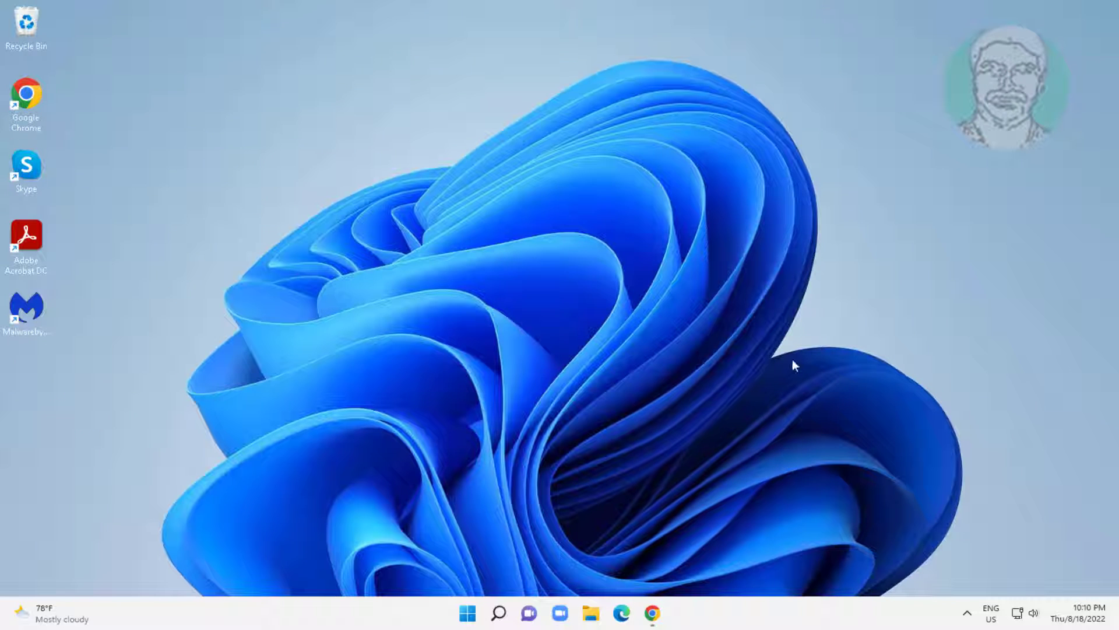
right_click(225, 229)
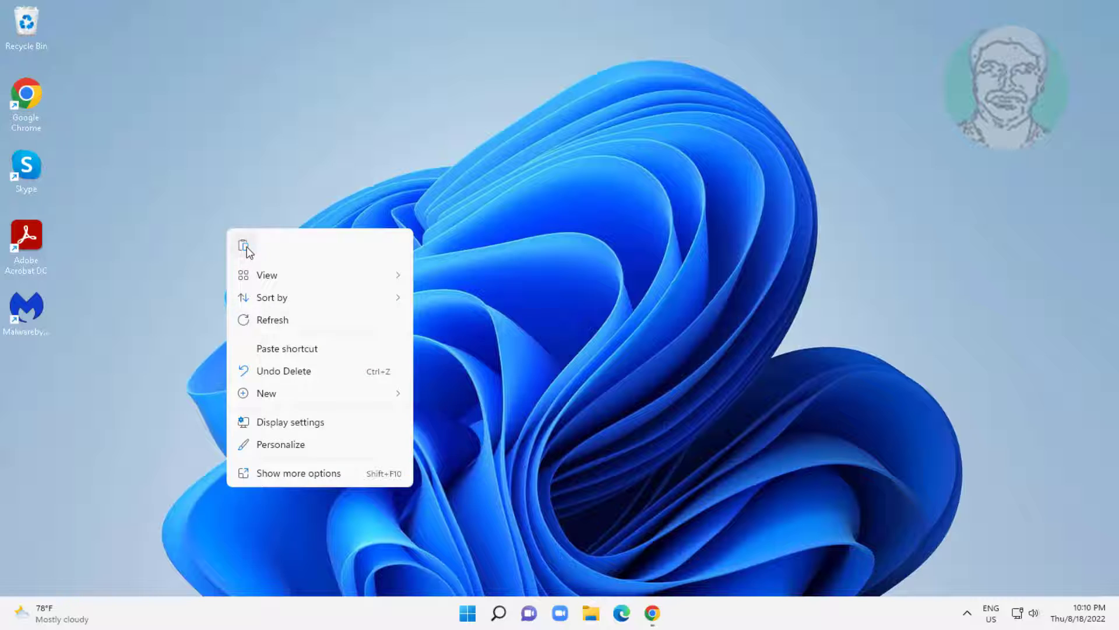
left_click(242, 246)
left_click_drag(37, 392, 253, 216)
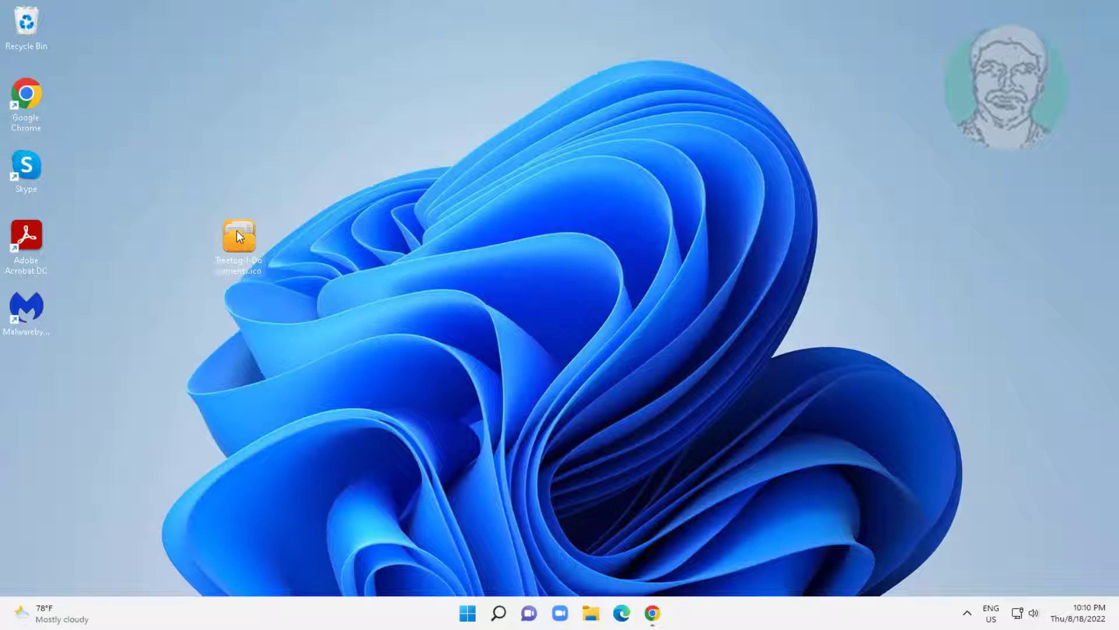
Rename the pasted icon file to FileFolderIcon.ico
right_click(236, 230)
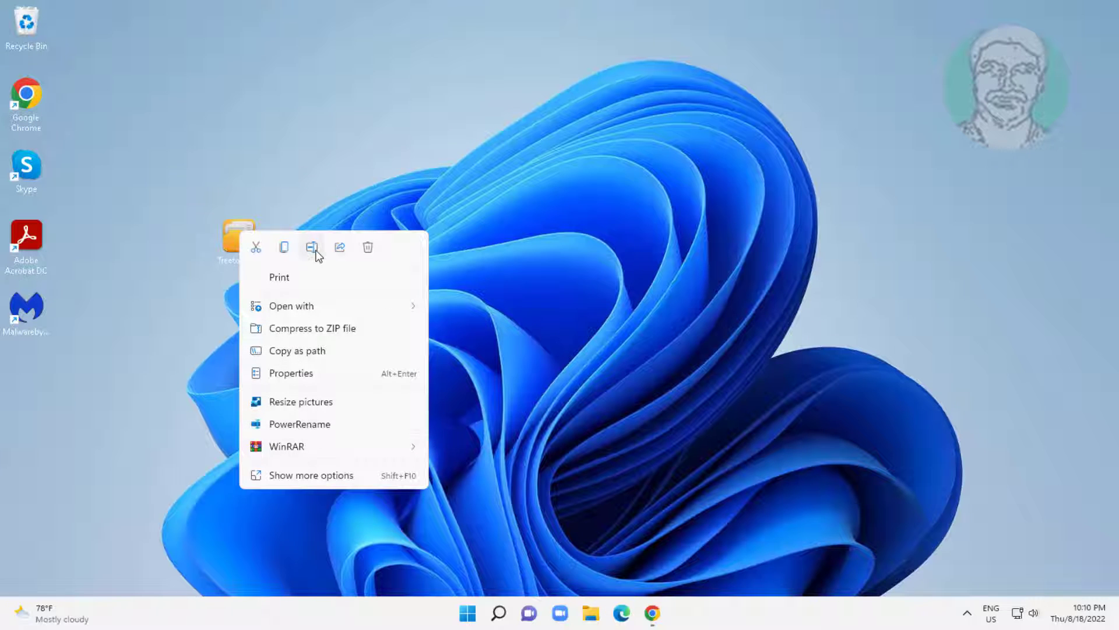
left_click(315, 251)
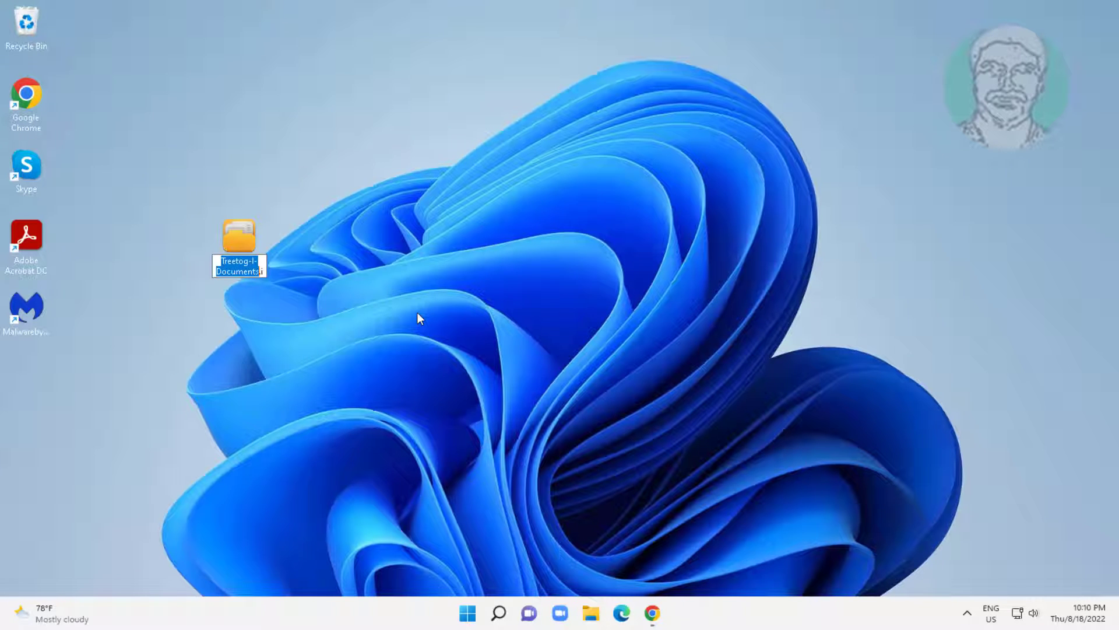
type("File")
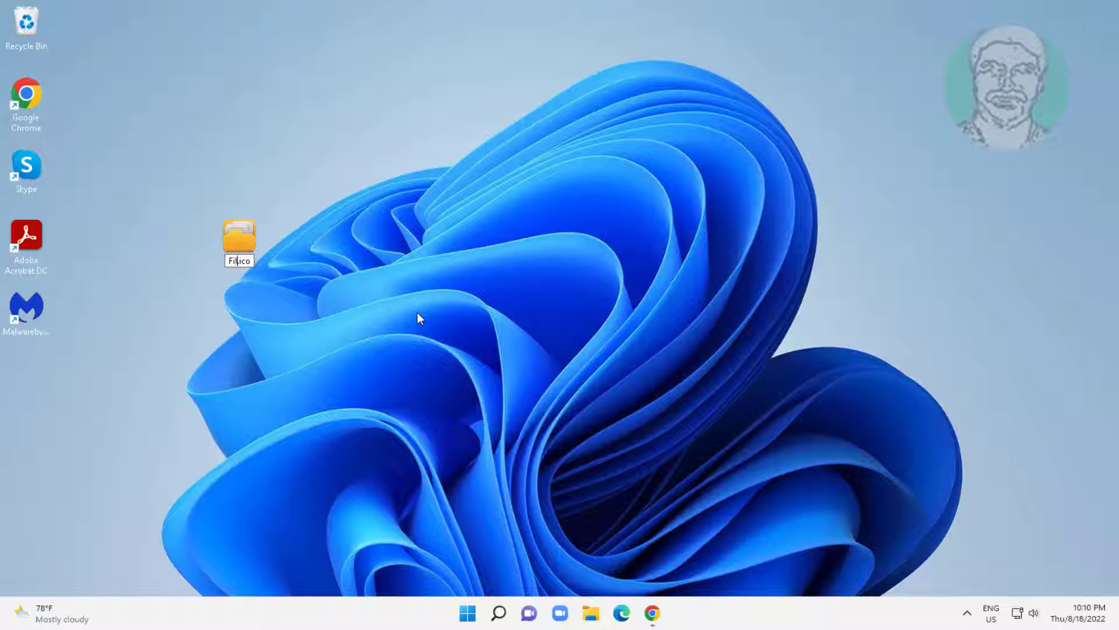
type("Folder")
type("Icon")
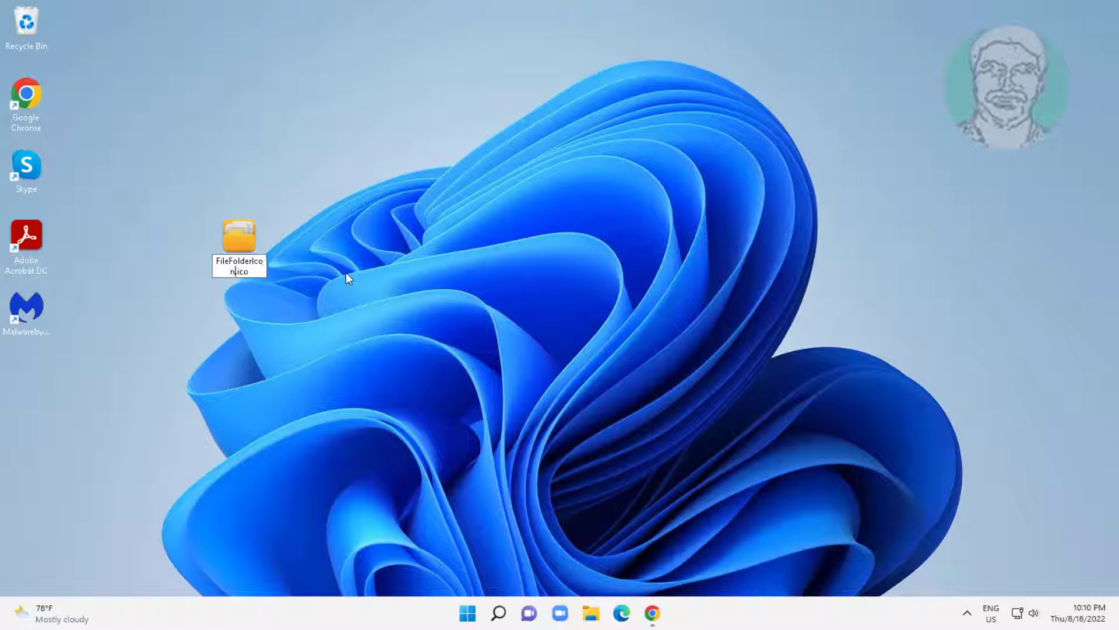
key("Return")
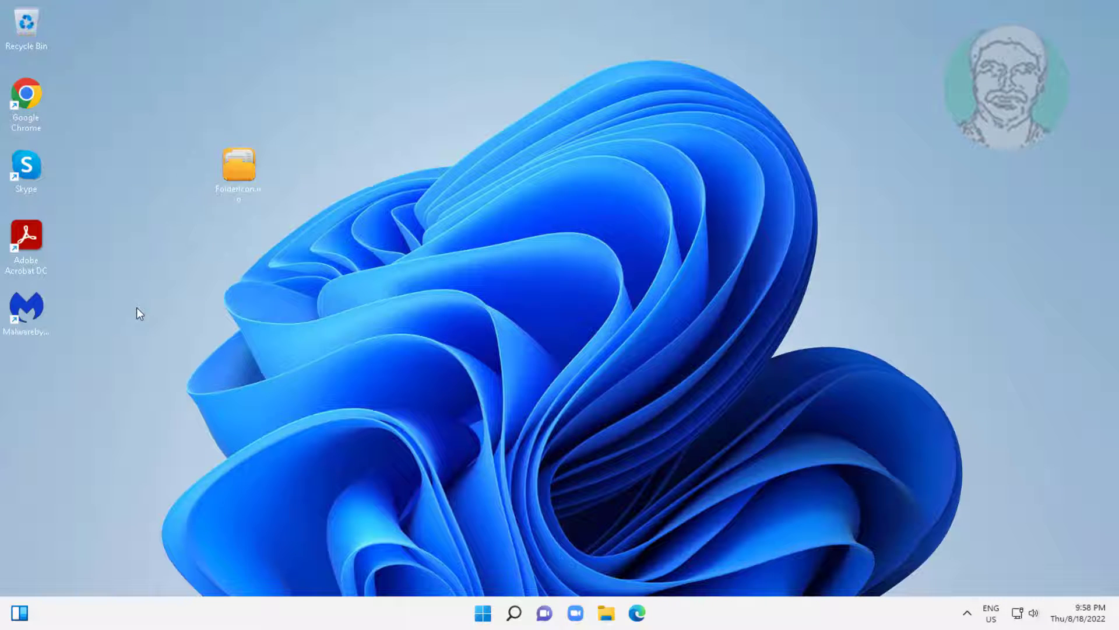
Create a new desktop folder, keeping the default name 'New folder'
right_click(159, 261)
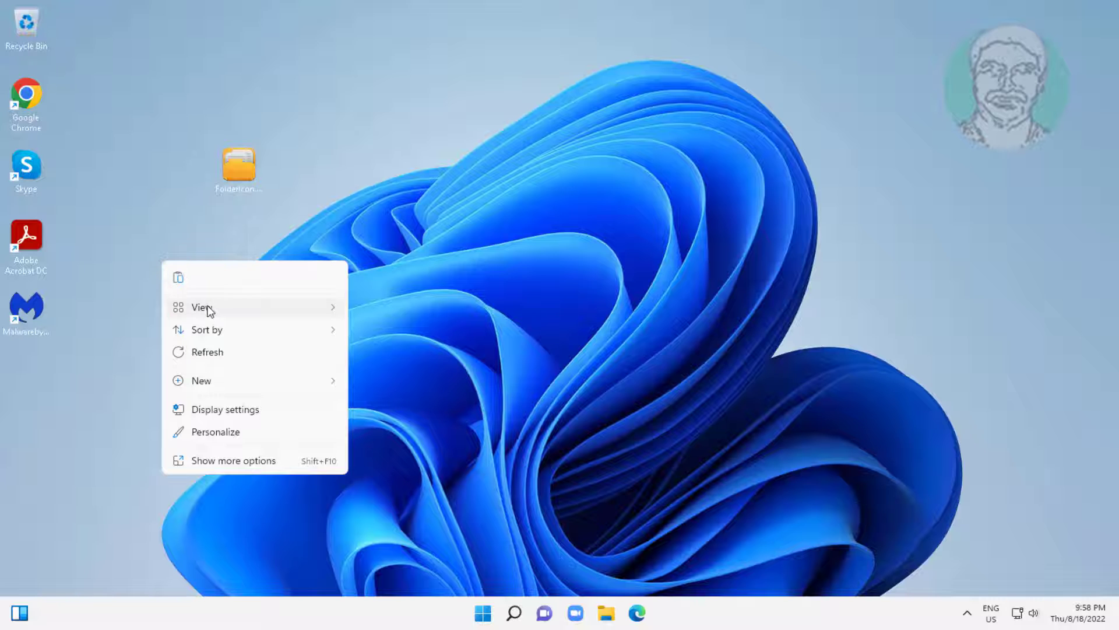
mouse_move(338, 382)
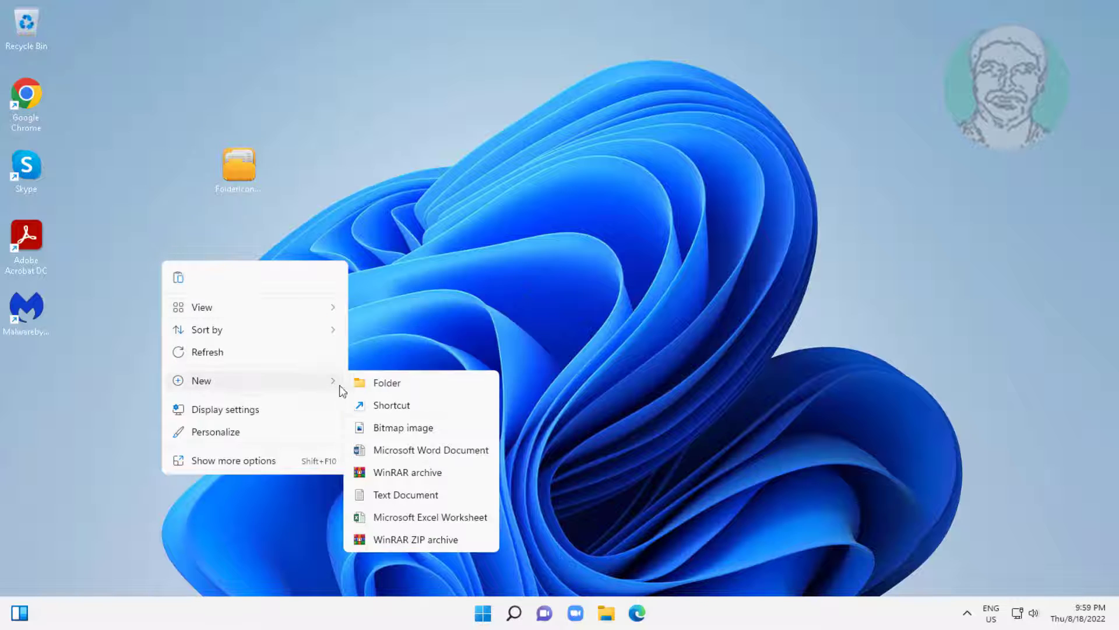
left_click(375, 383)
key("Return")
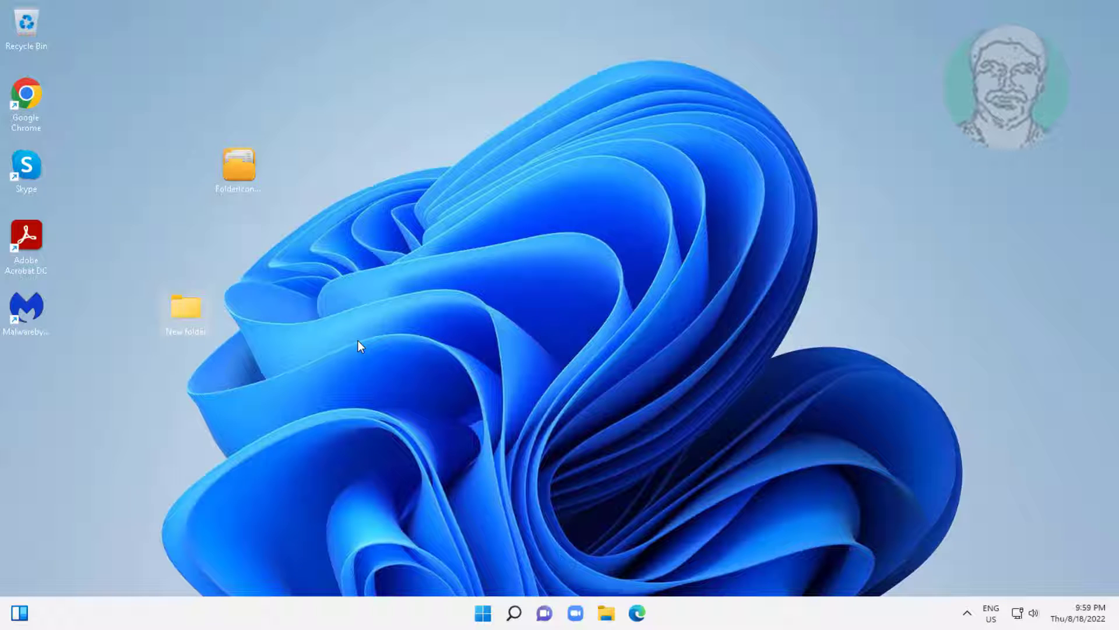
Search for regedit and run Registry Editor as administrator, approving the UAC prompt
left_click(513, 612)
type("re")
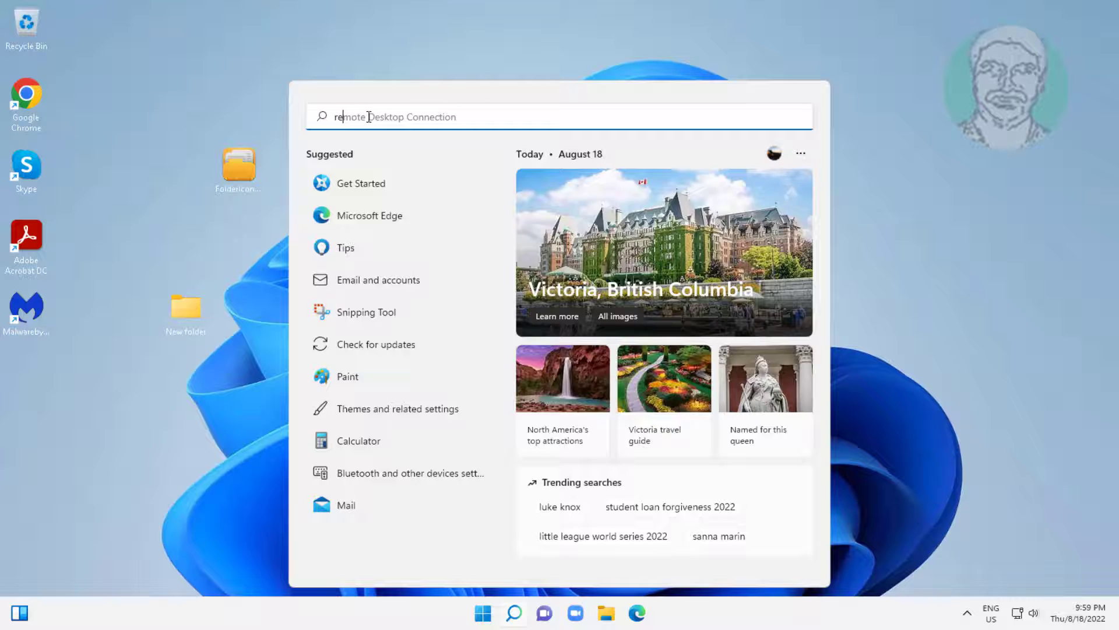
type("gedit")
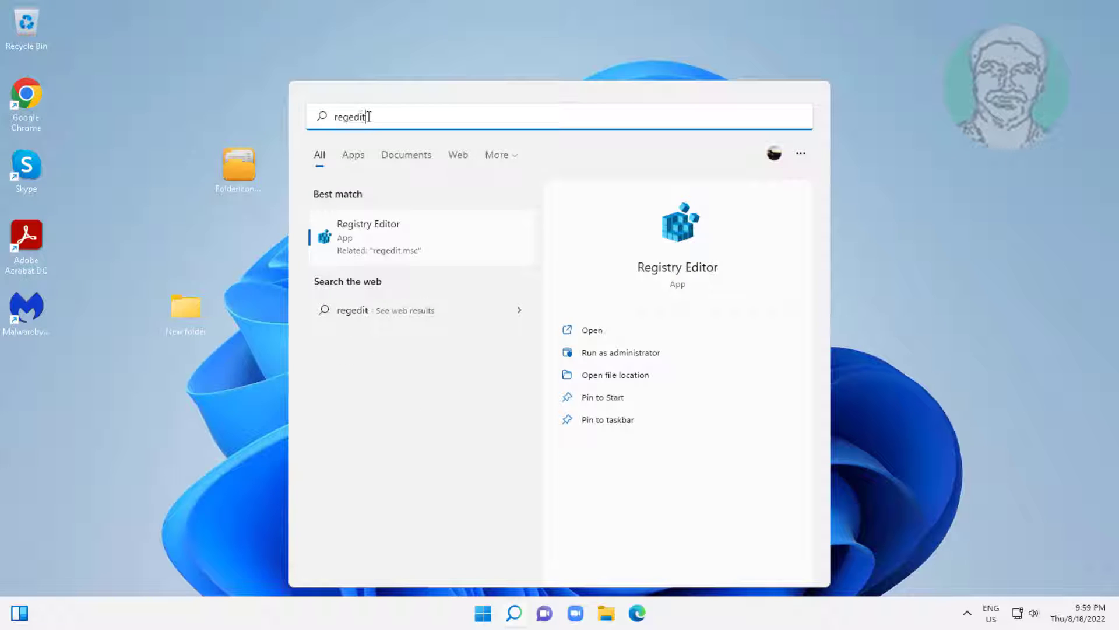
right_click(386, 226)
left_click(422, 239)
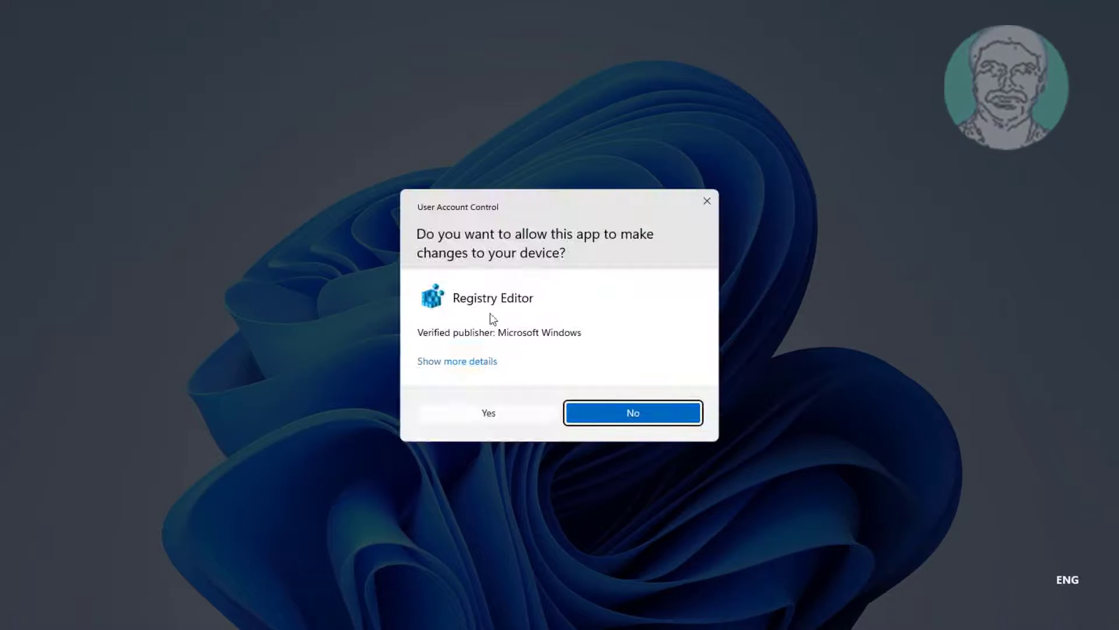
left_click(515, 417)
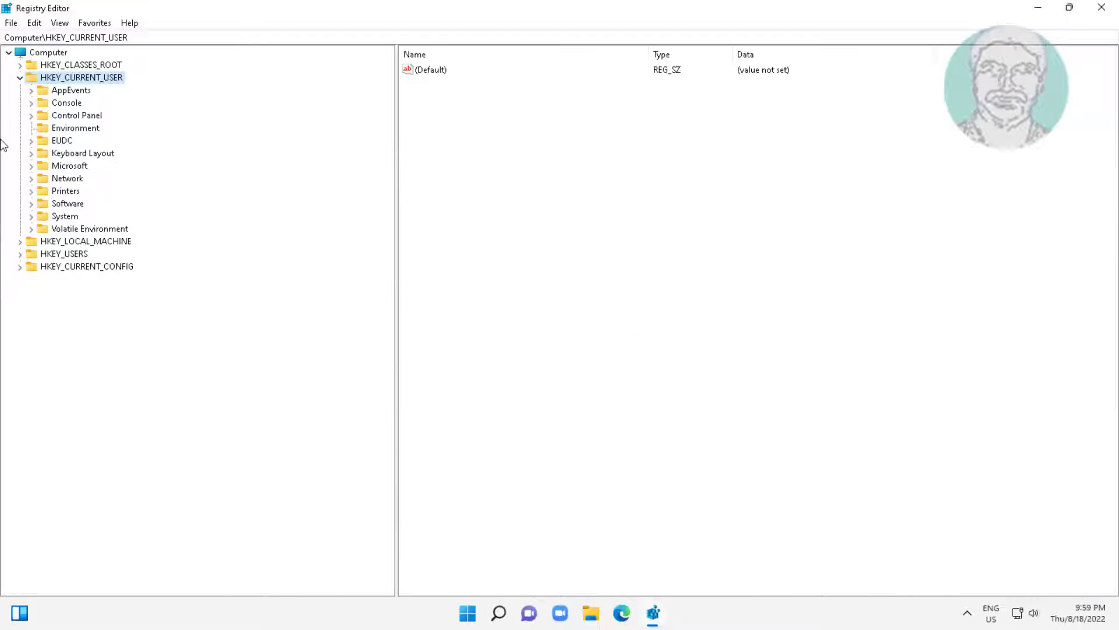
Collapse HKEY_CURRENT_USER and expand HKEY_LOCAL_MACHINE > SOFTWARE > Microsoft in the tree
left_click(20, 77)
left_click(86, 92)
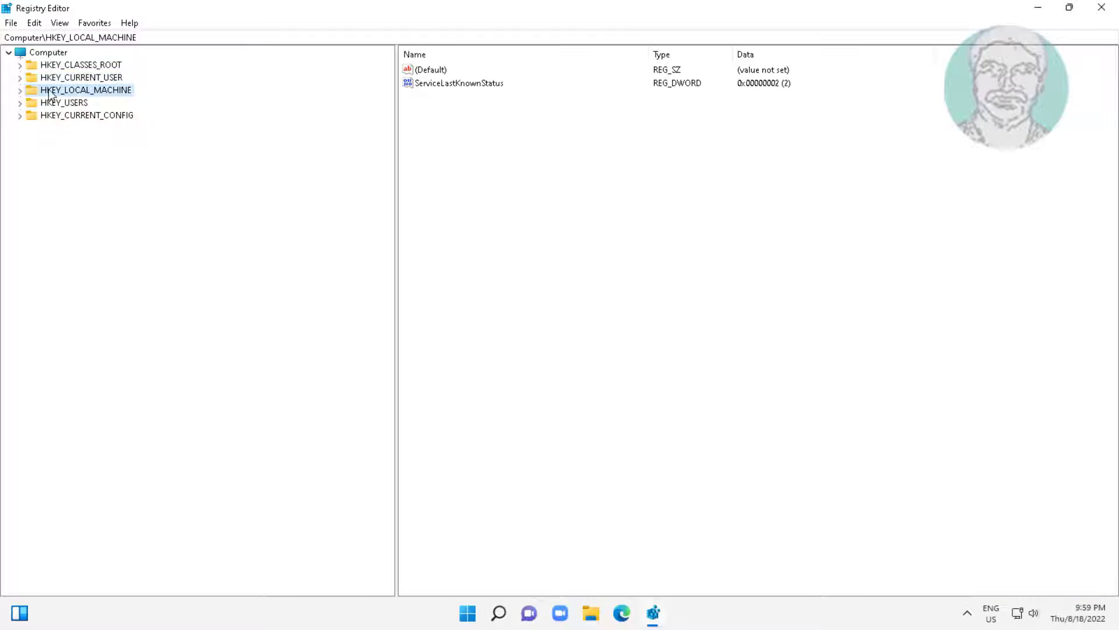
left_click(21, 90)
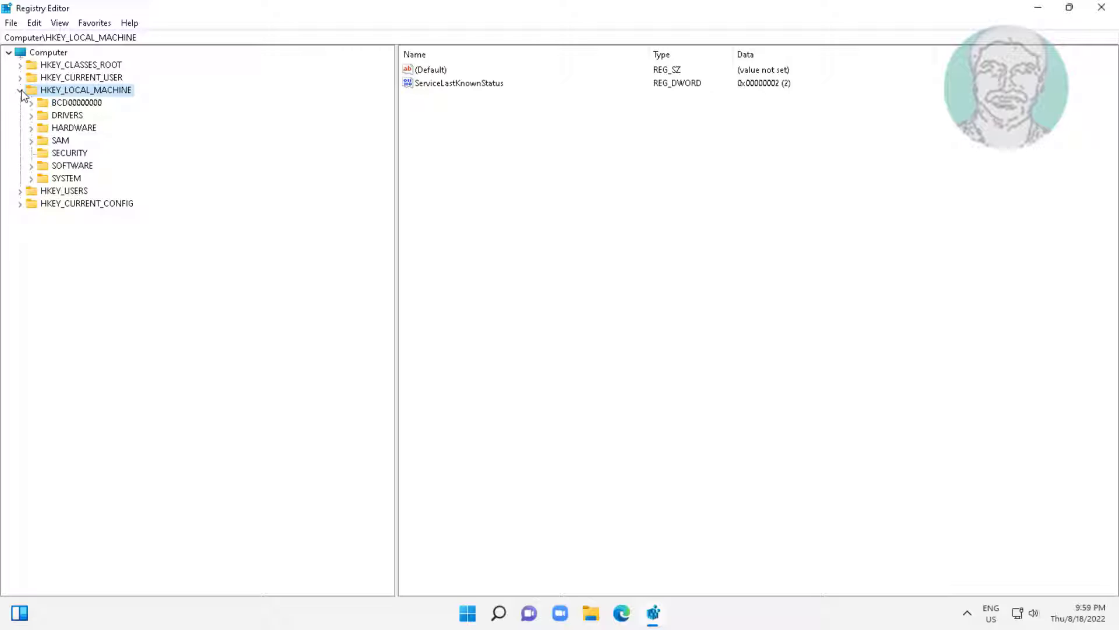
left_click(70, 166)
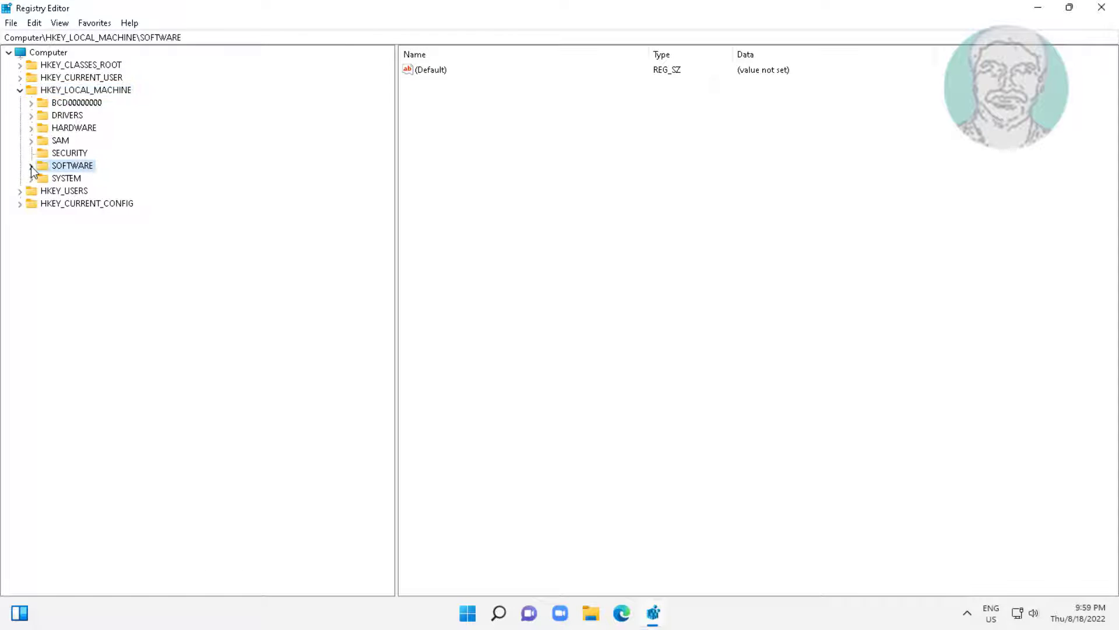
left_click(31, 167)
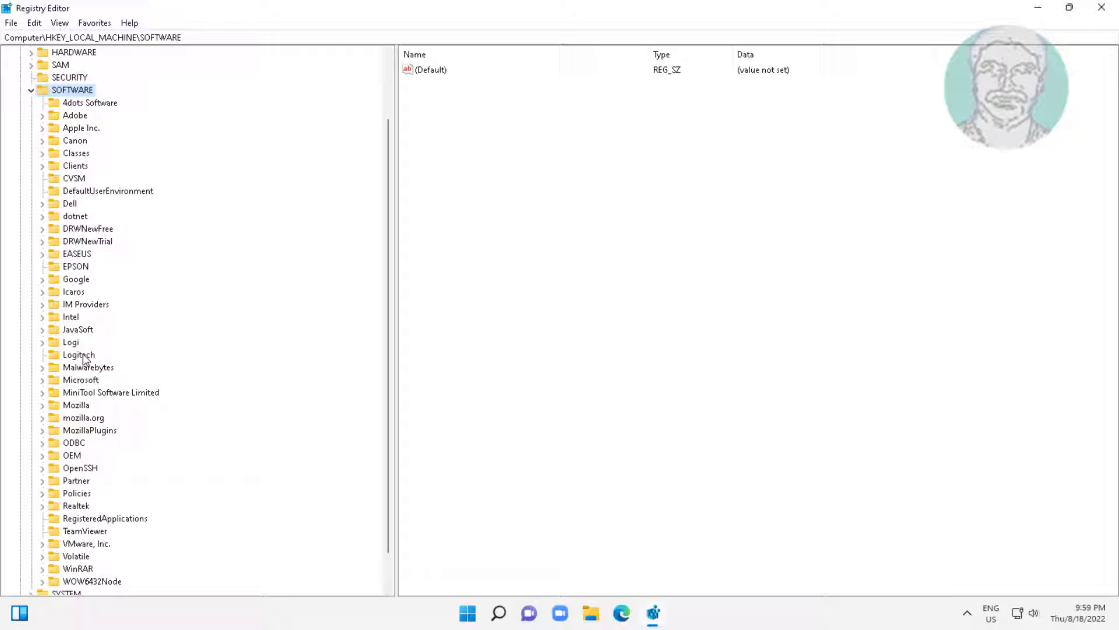
left_click(81, 380)
left_click(42, 380)
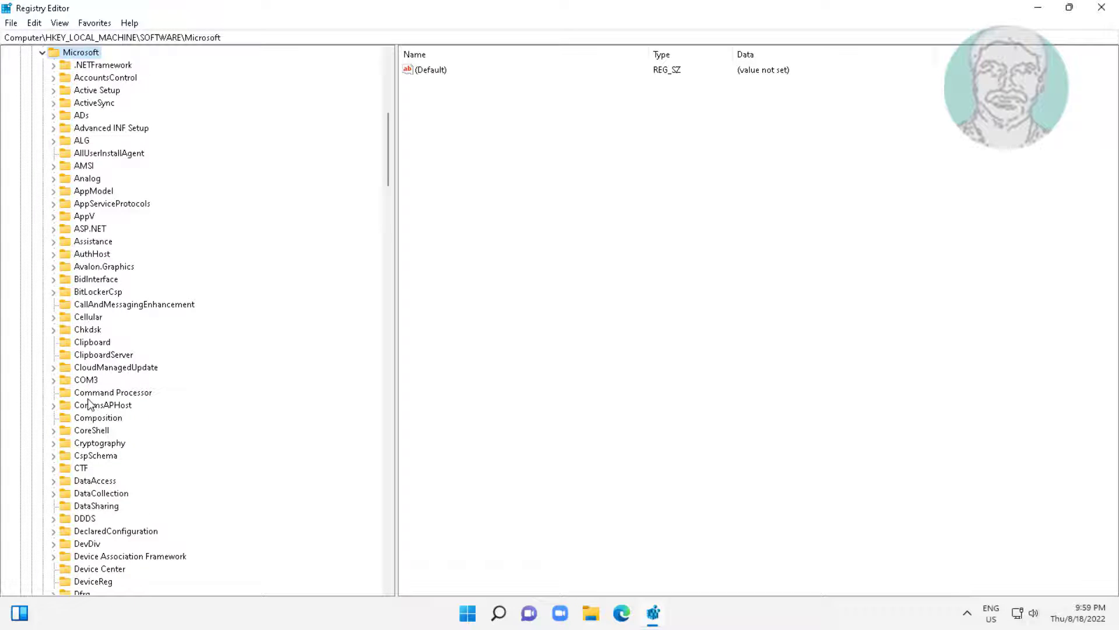
Expand the Windows key and its CurrentVersion subkey under Microsoft
left_click(87, 396)
key("w")
scroll(157, 425, "down", 5)
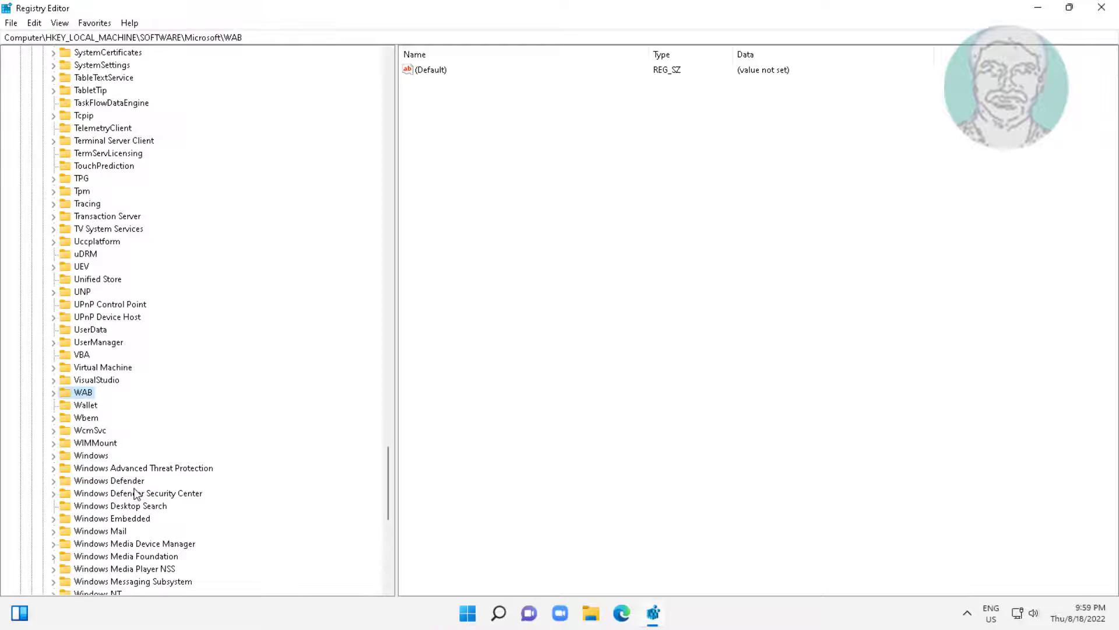
left_click(102, 457)
left_click(54, 456)
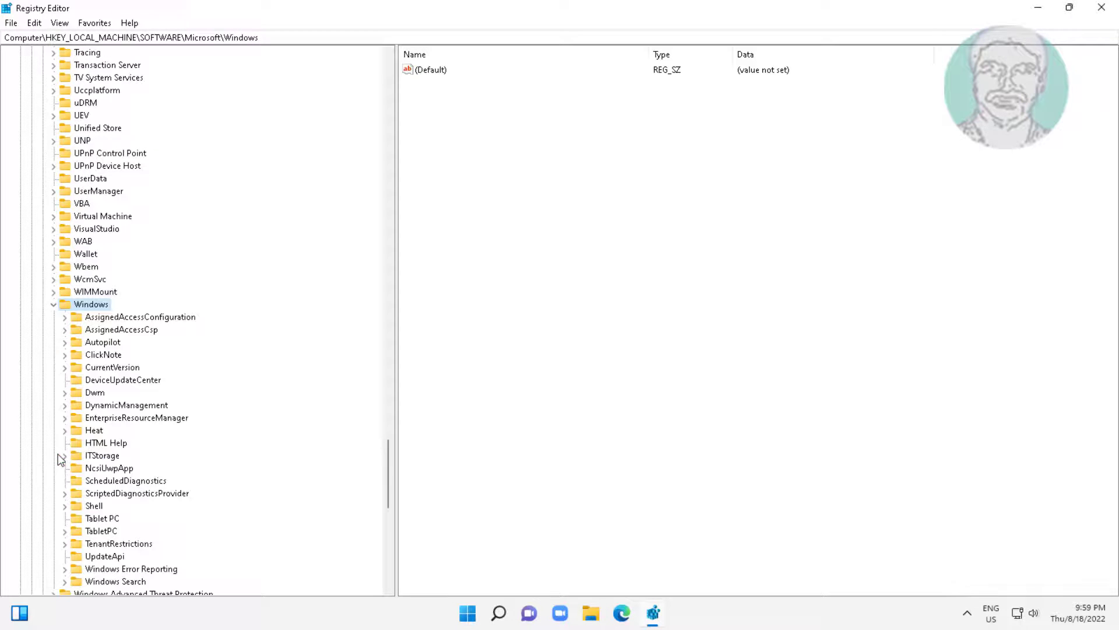
scroll(236, 444, "down", 2)
left_click(125, 179)
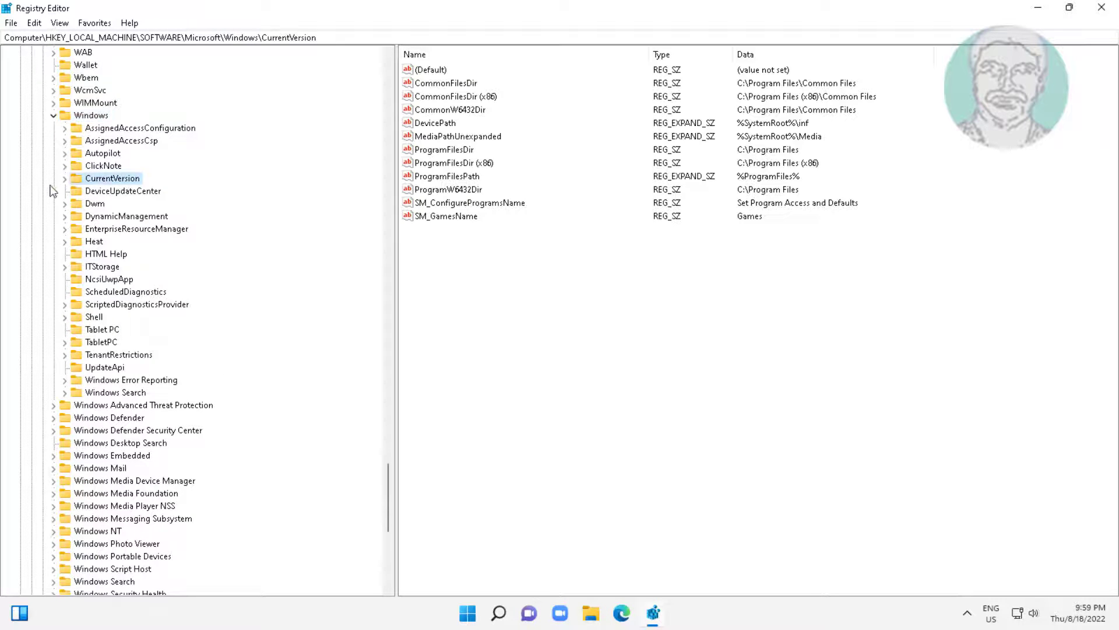
left_click(64, 179)
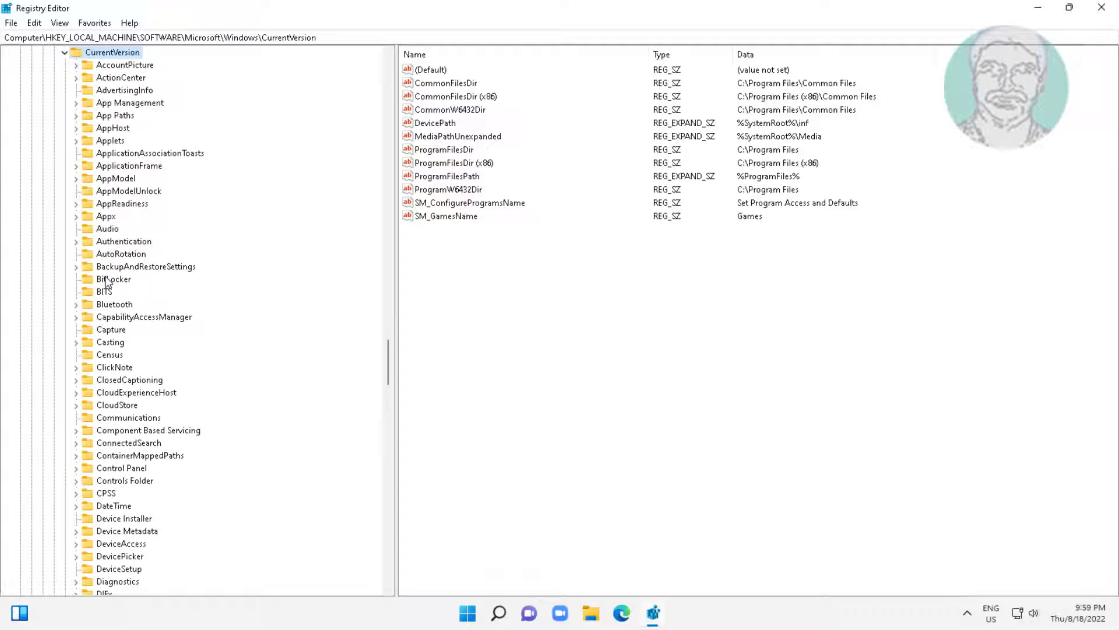
Select and expand the Explorer key under CurrentVersion
scroll(118, 293, "down", 2)
scroll(120, 293, "down", 1)
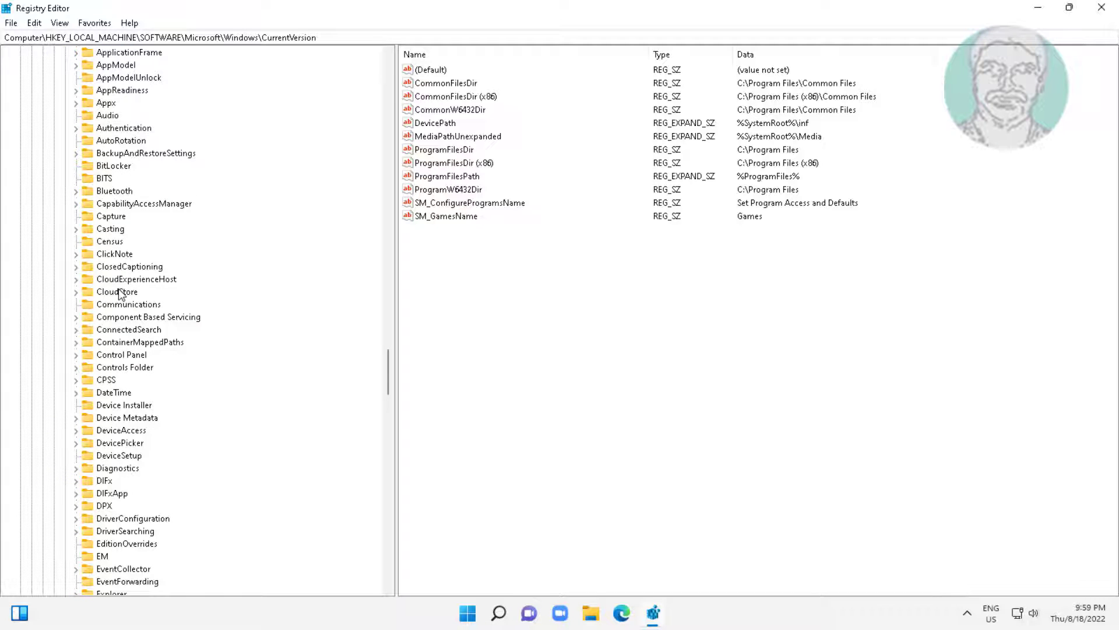
scroll(120, 293, "down", 4)
left_click(114, 442)
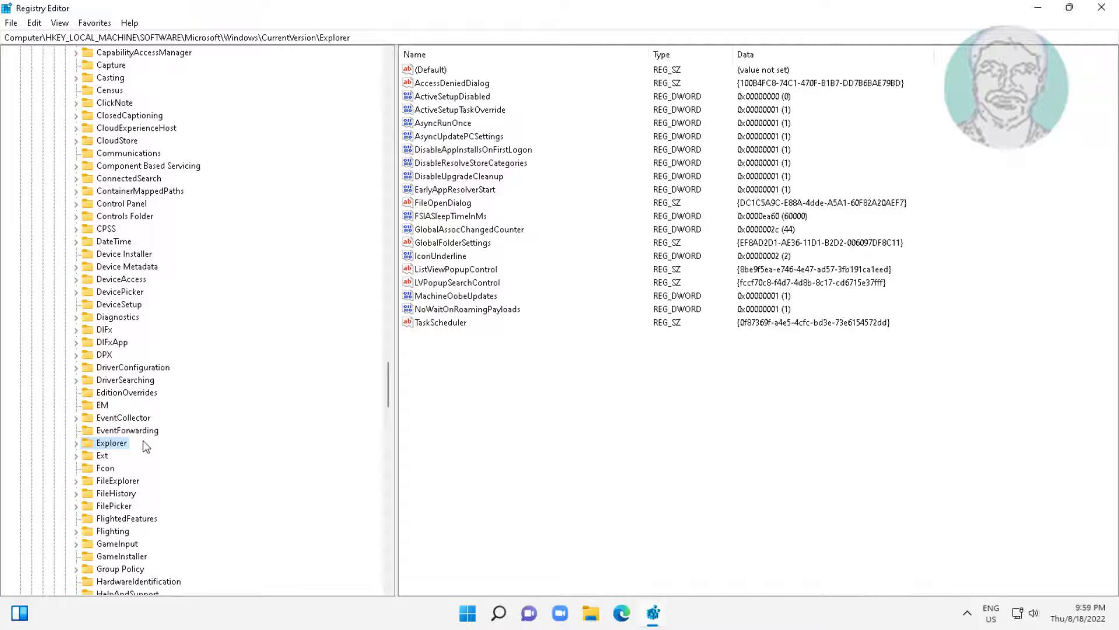
scroll(105, 350, "down", 4)
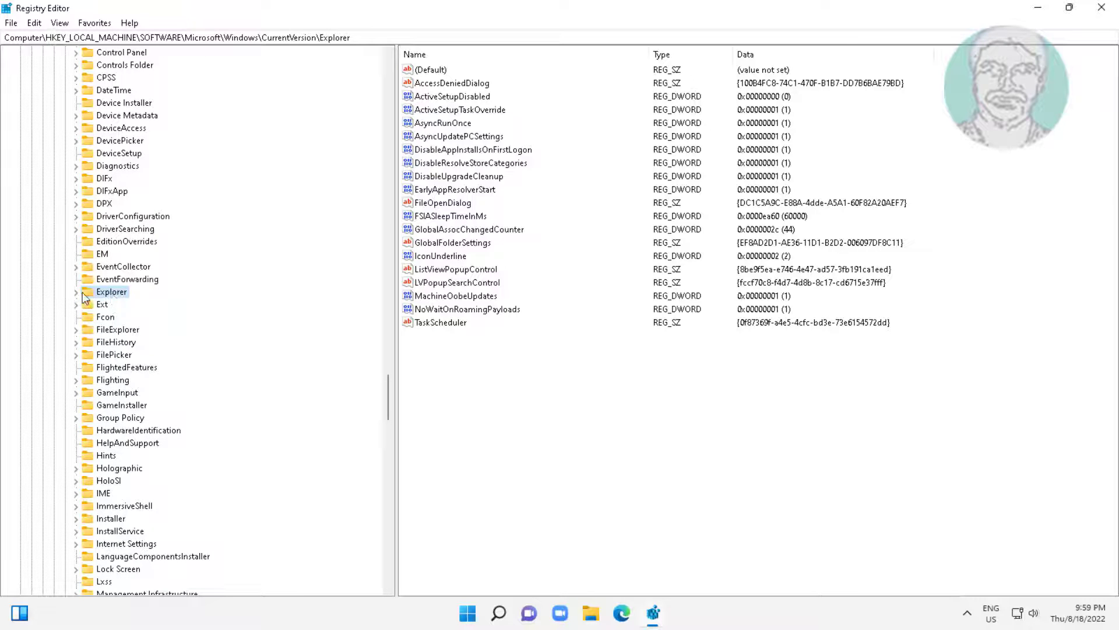
left_click(76, 291)
scroll(222, 195, "up", 2)
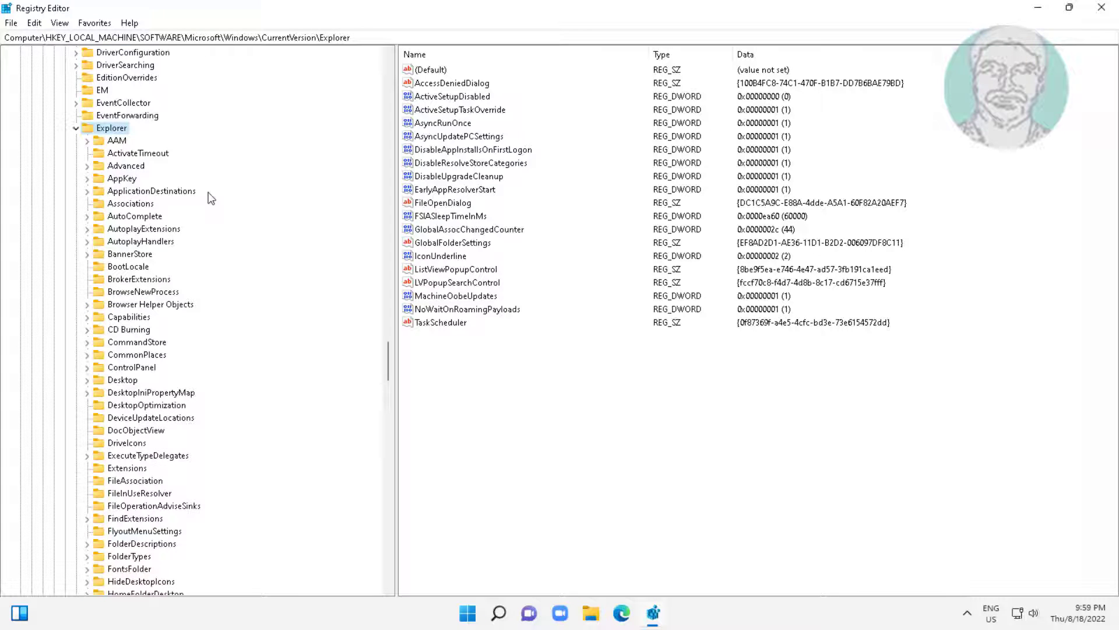
Create a new subkey under Explorer named 'Shell Icons'
right_click(118, 132)
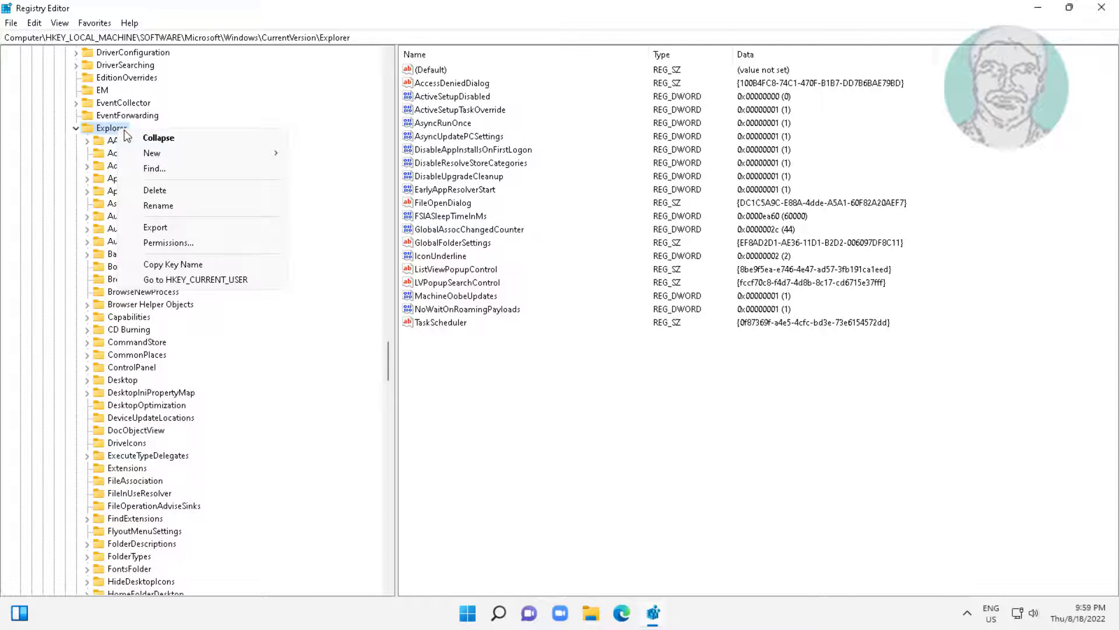
mouse_move(142, 153)
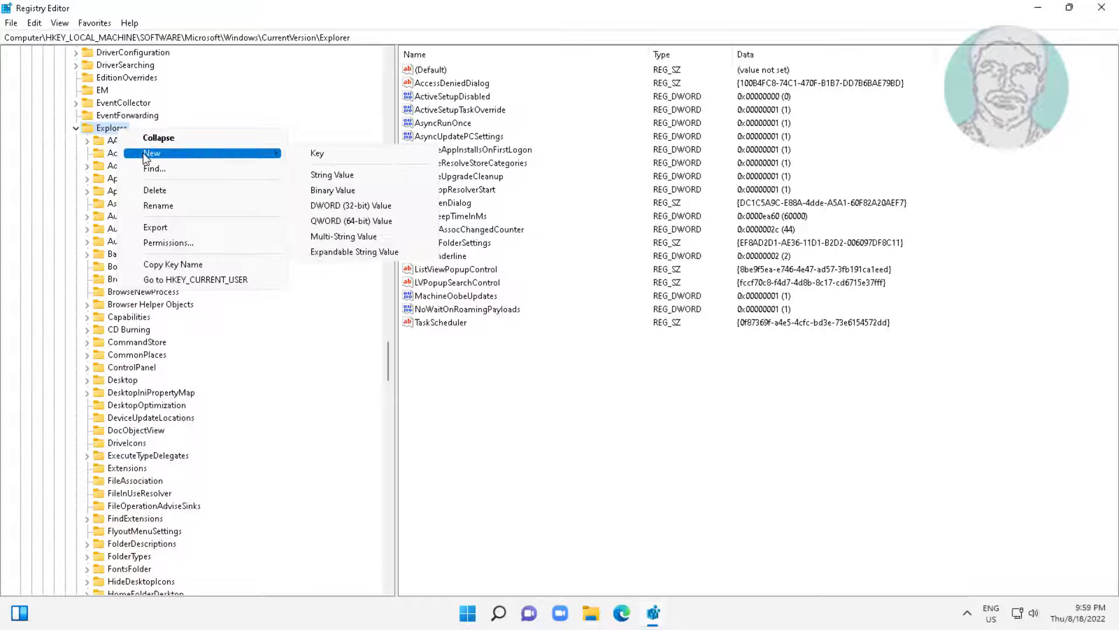
left_click(327, 155)
type("S")
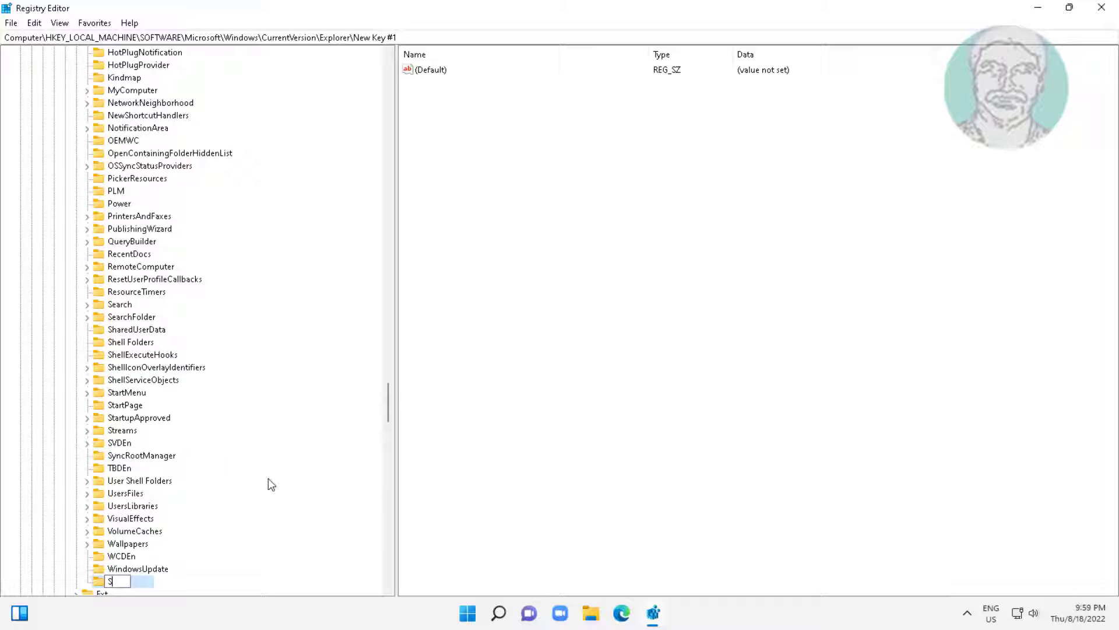
type("hell Icons")
key("Return")
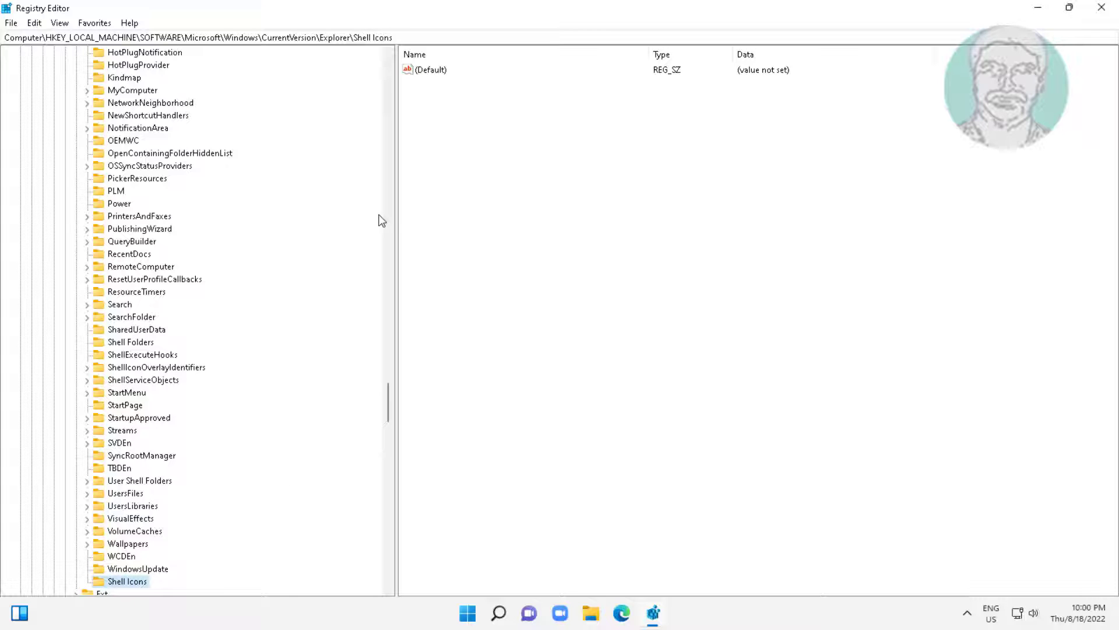
Add a string value named 3 to the Shell Icons key
left_click(440, 146)
mouse_move(455, 151)
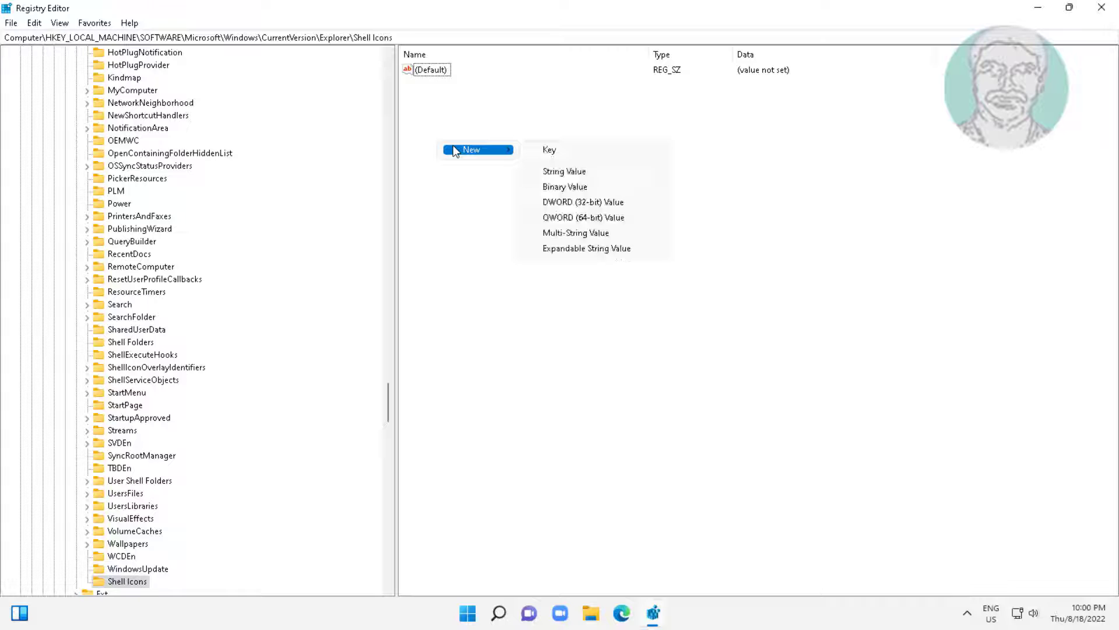
left_click(576, 174)
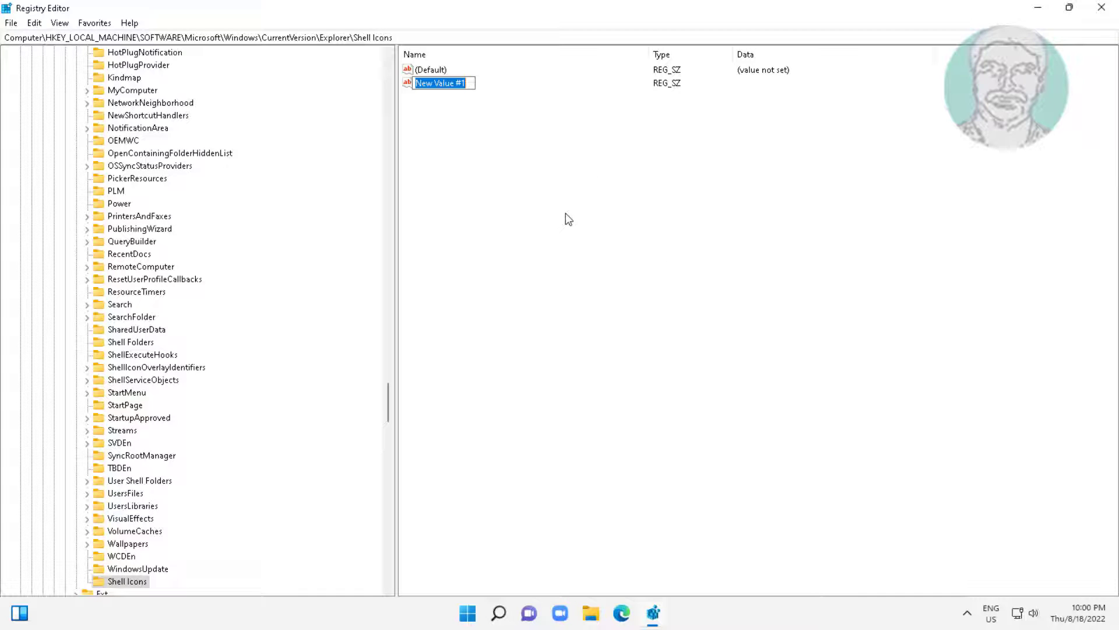
type("3")
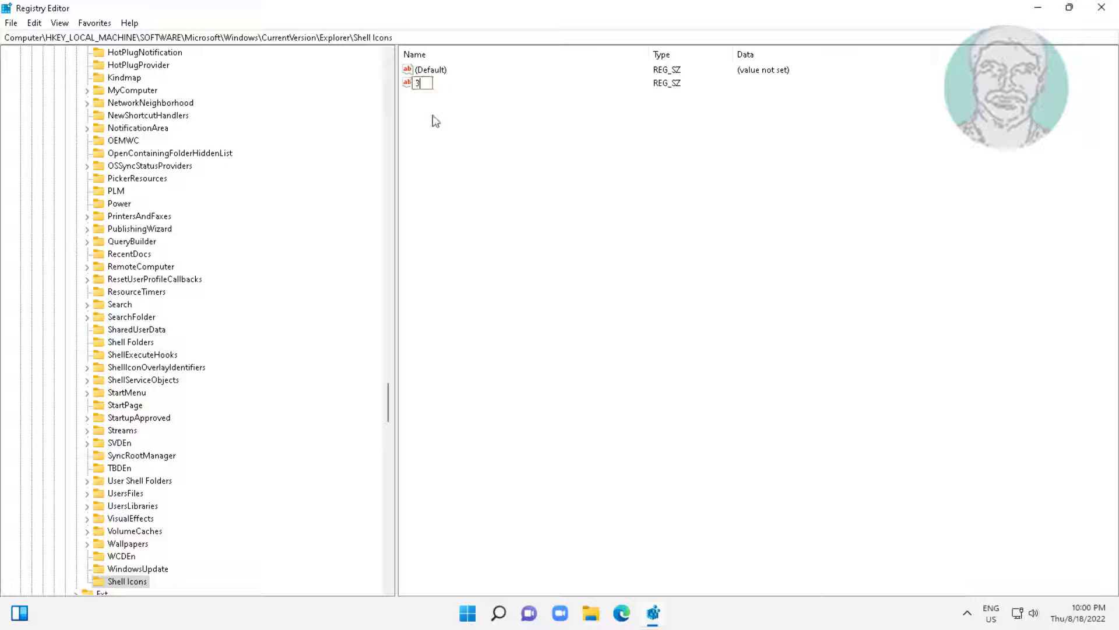
key("Return")
Add a second string value named 4, then reselect value 3
right_click(466, 125)
mouse_move(487, 135)
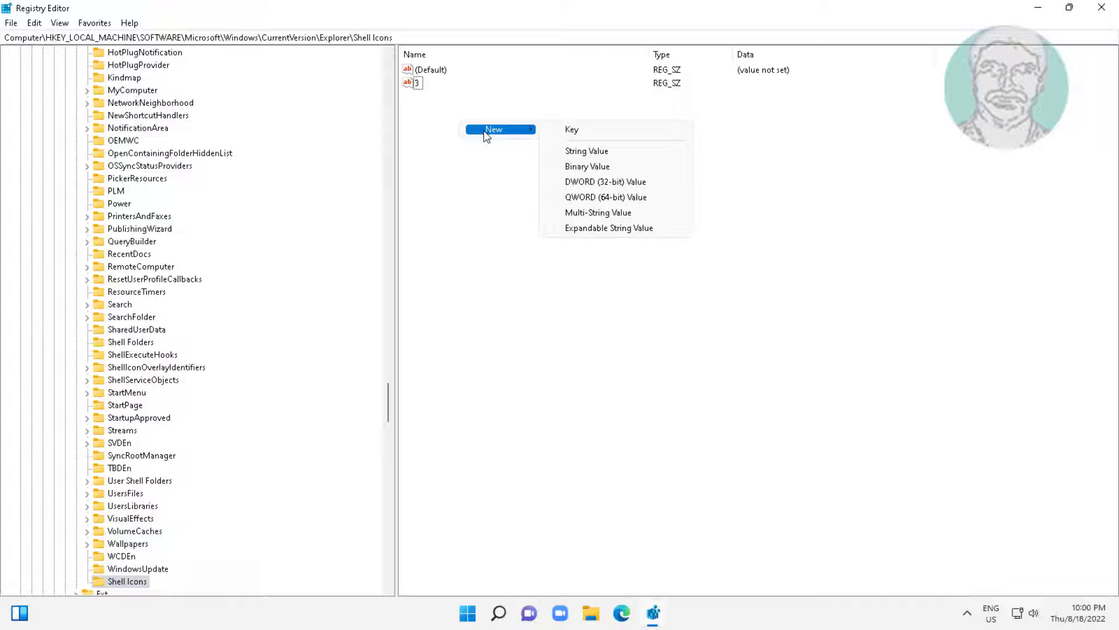
left_click(586, 150)
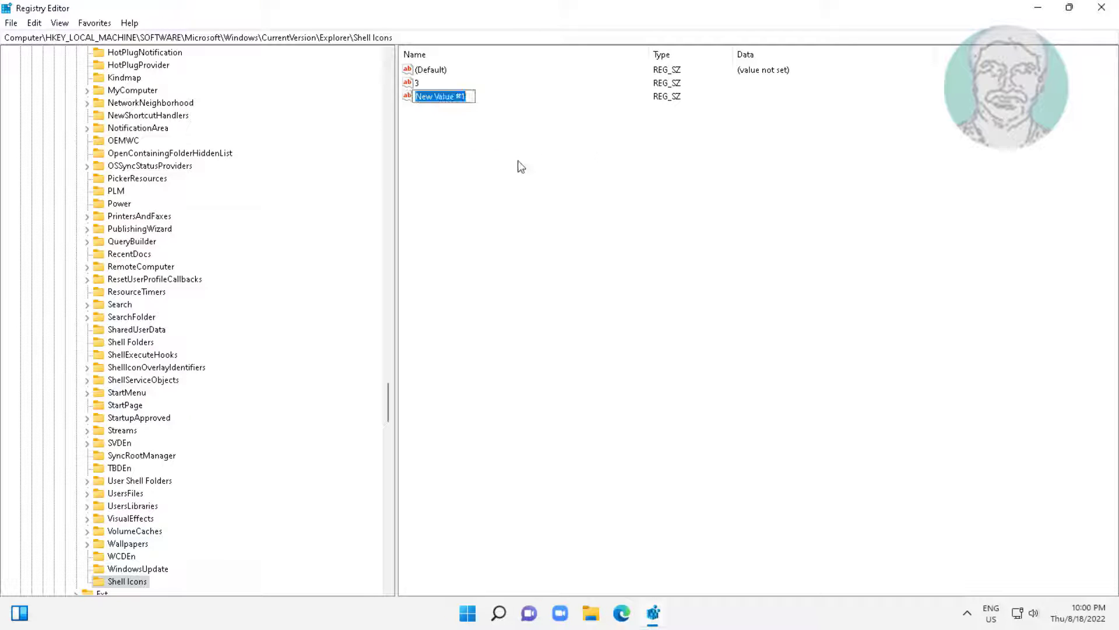
type("4")
key("Return")
key("Up")
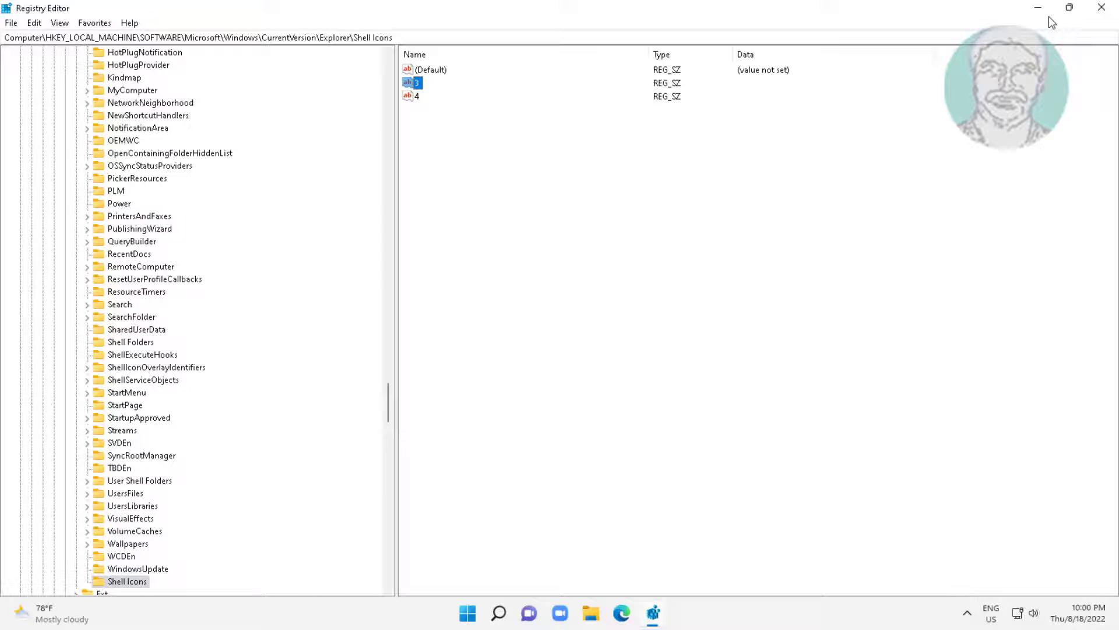
Minimize Registry Editor, copy the desktop icon file's path, and restore Registry Editor
left_click(1044, 12)
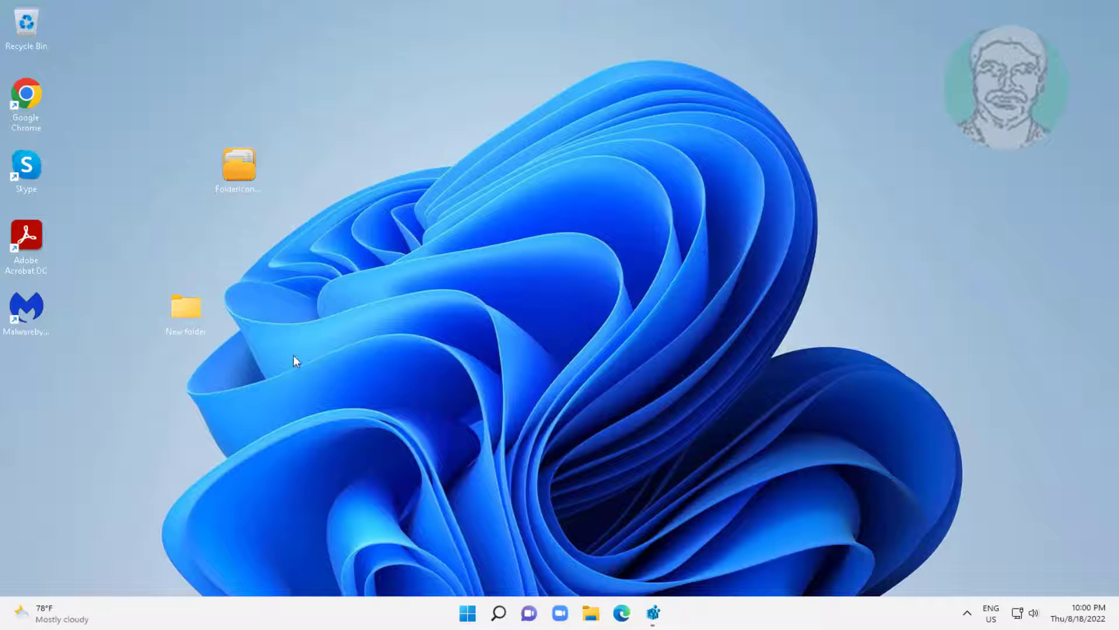
right_click(241, 164)
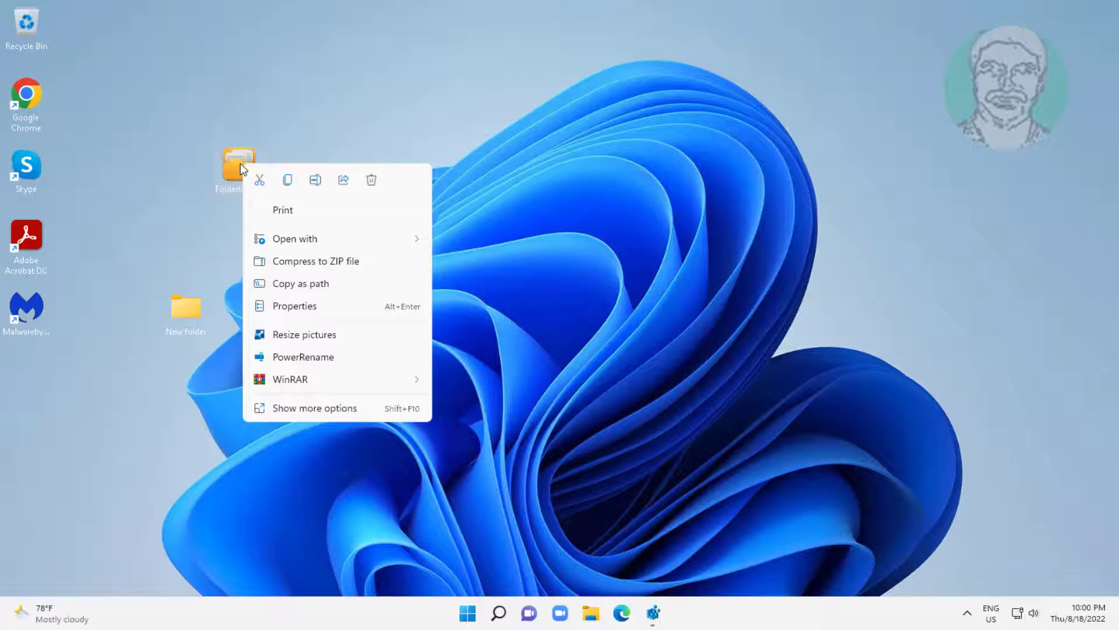
left_click(318, 283)
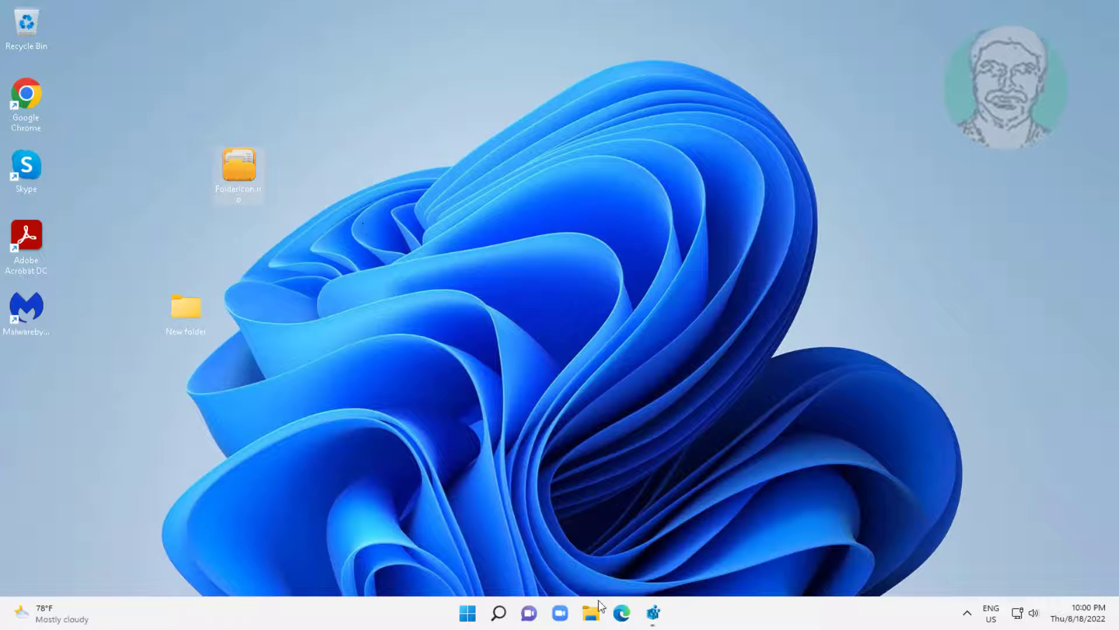
left_click(653, 612)
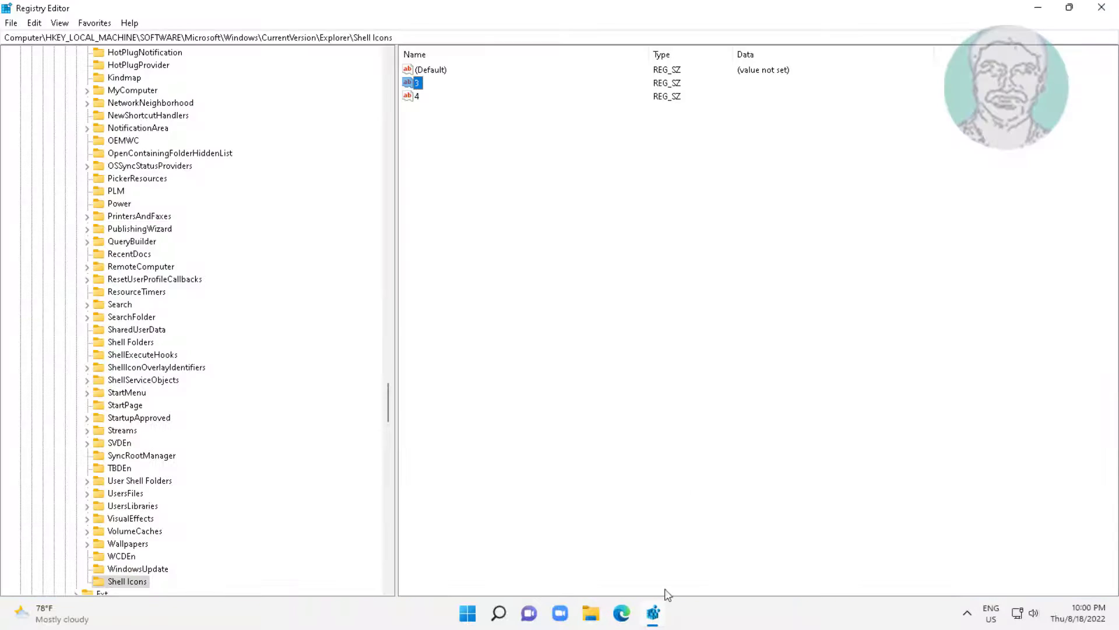
Paste the copied icon file path as the data of both values 3 and 4
double_click(418, 85)
right_click(56, 138)
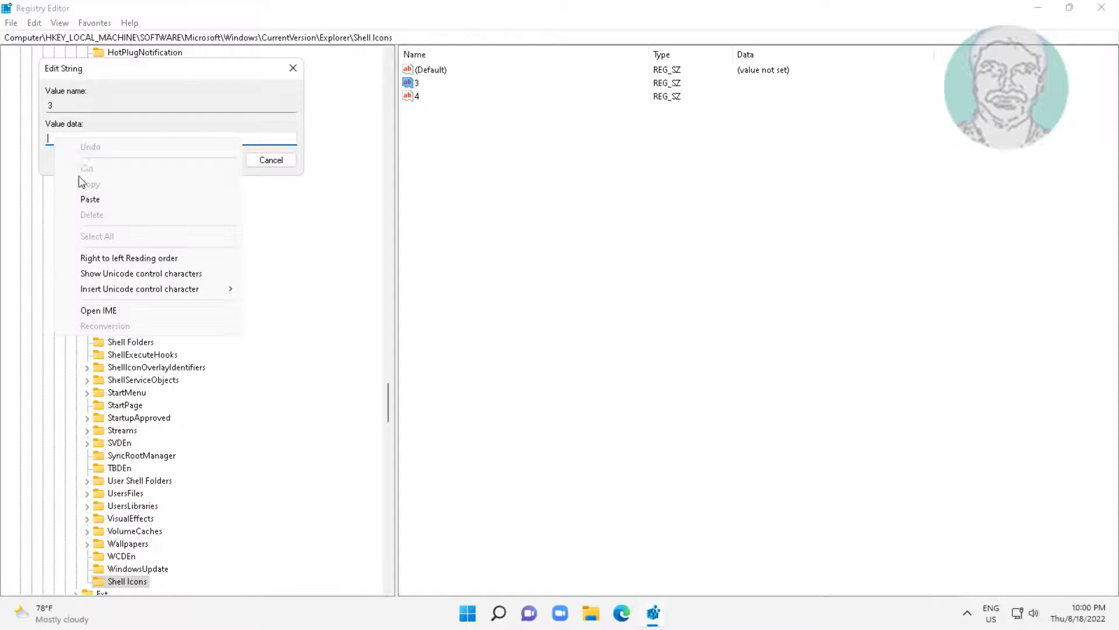
left_click(90, 200)
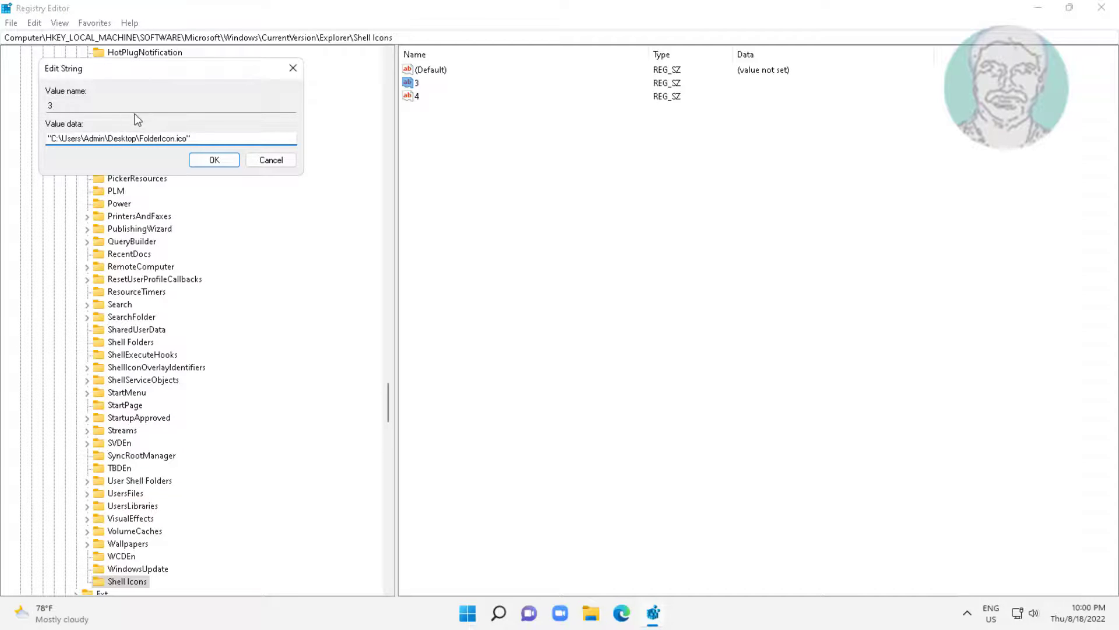
left_click(213, 159)
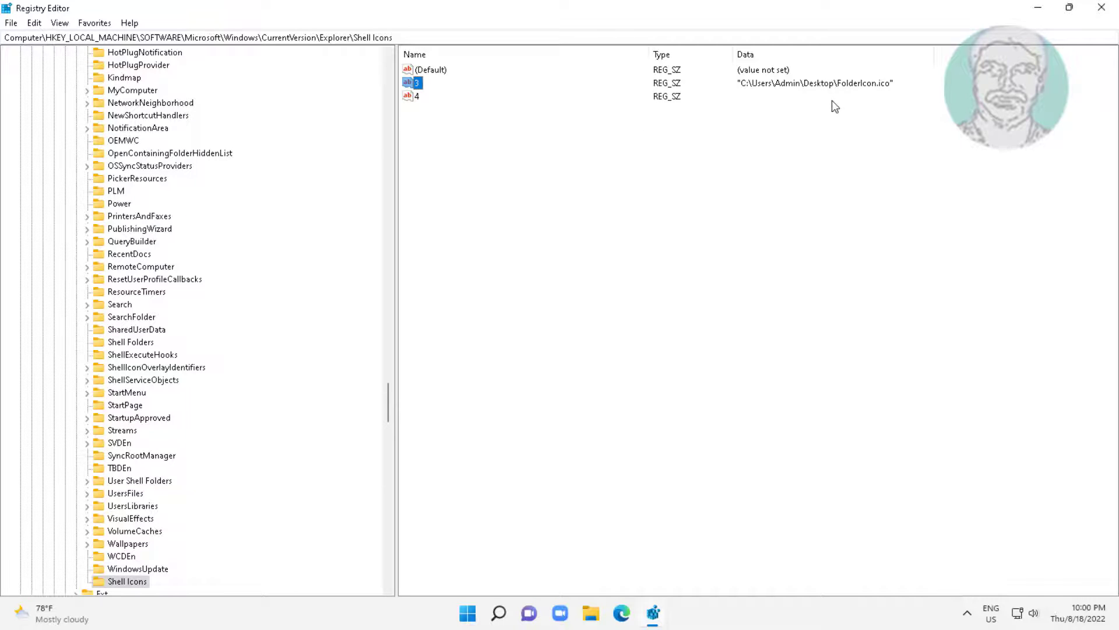
double_click(416, 96)
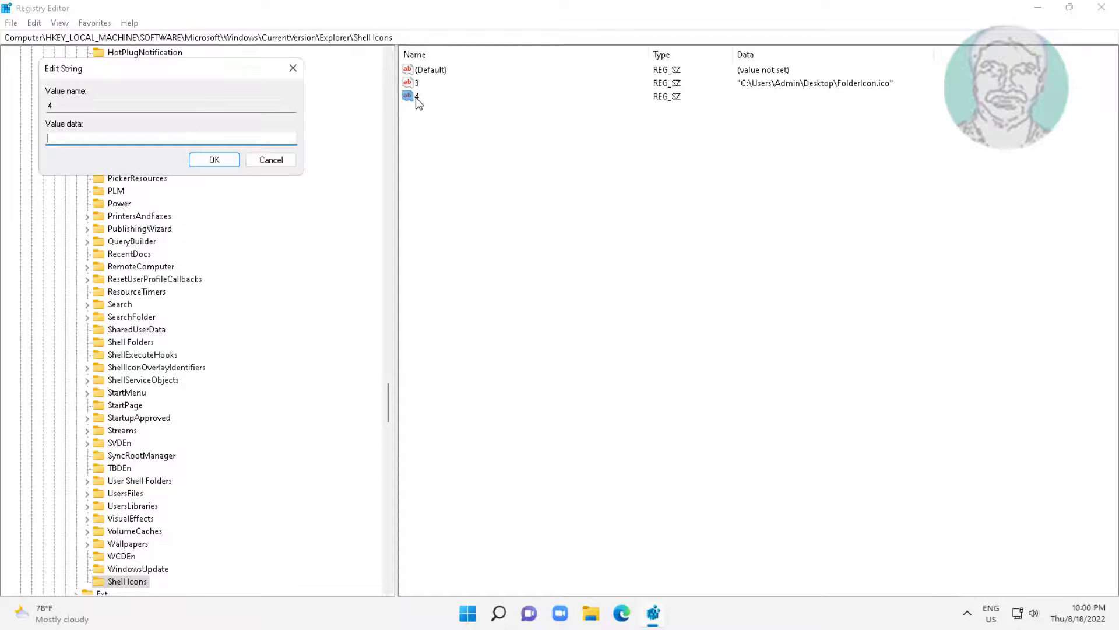
right_click(52, 139)
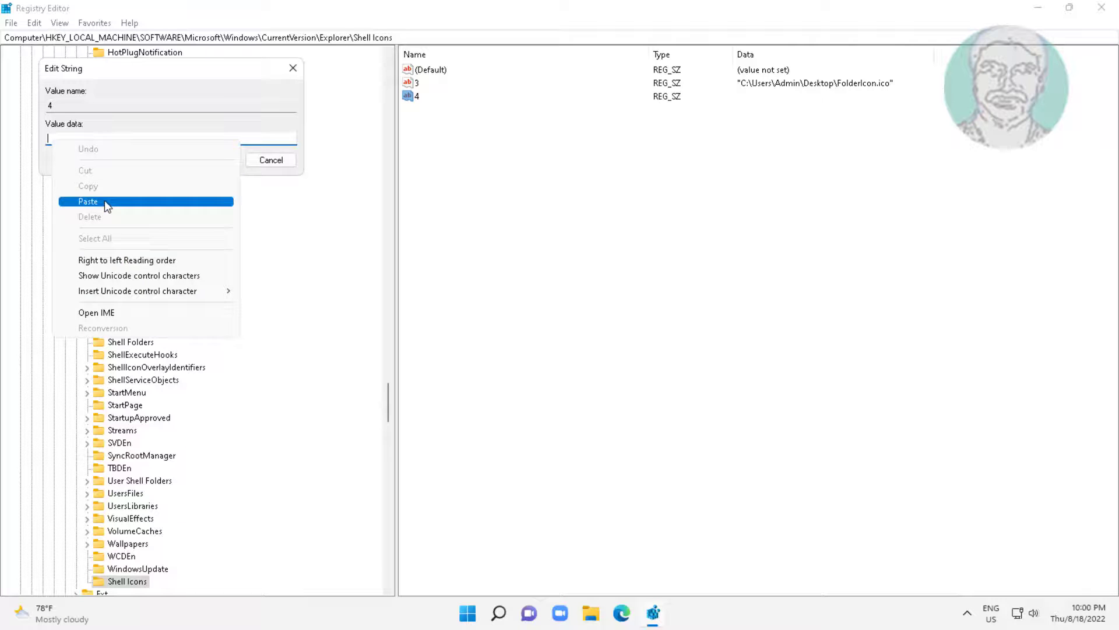
left_click(104, 200)
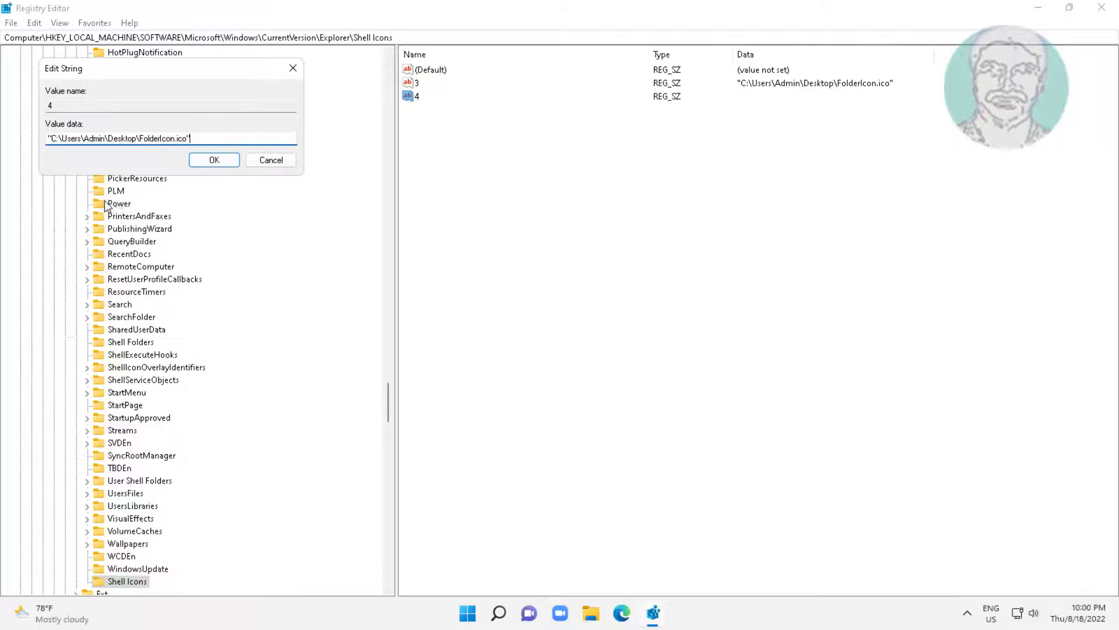
left_click(212, 163)
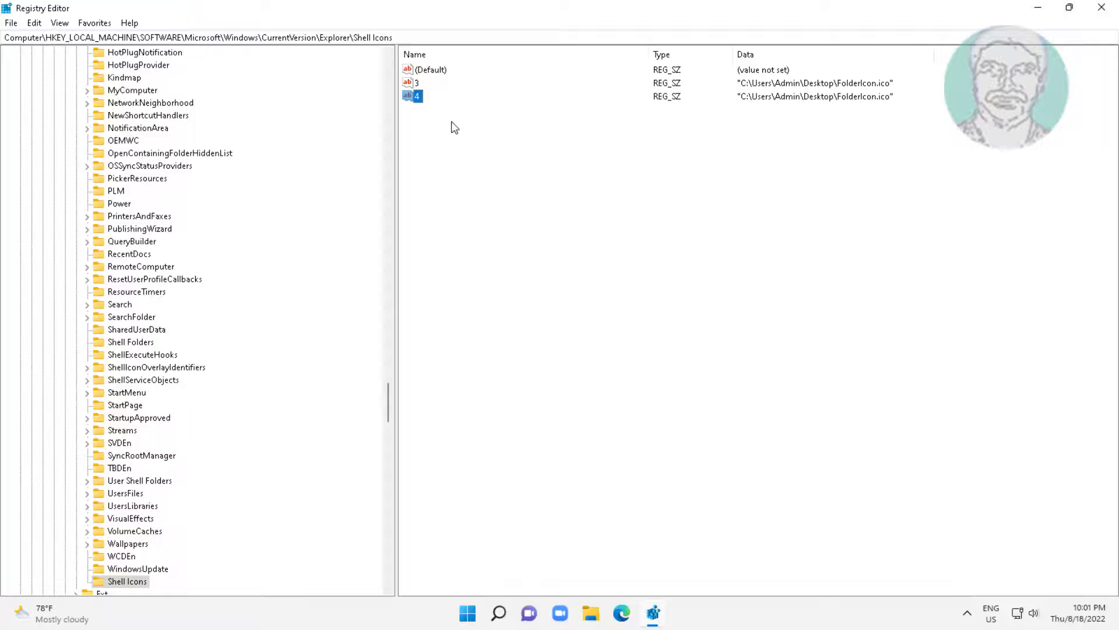
Collapse Microsoft, SOFTWARE and HKEY_LOCAL_MACHINE, then close Registry Editor
scroll(390, 402, "up", 1)
mouse_move(390, 403)
left_mouse_down()
mouse_move(392, 274)
mouse_move(389, 338)
mouse_move(406, 243)
mouse_move(391, 64)
left_mouse_up()
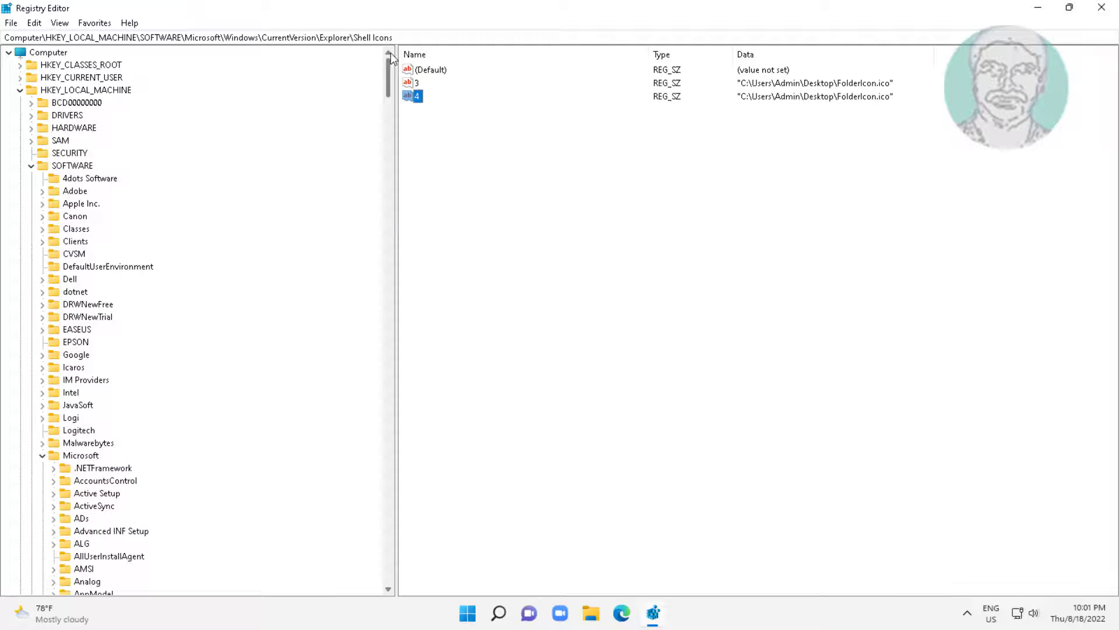
left_click(42, 455)
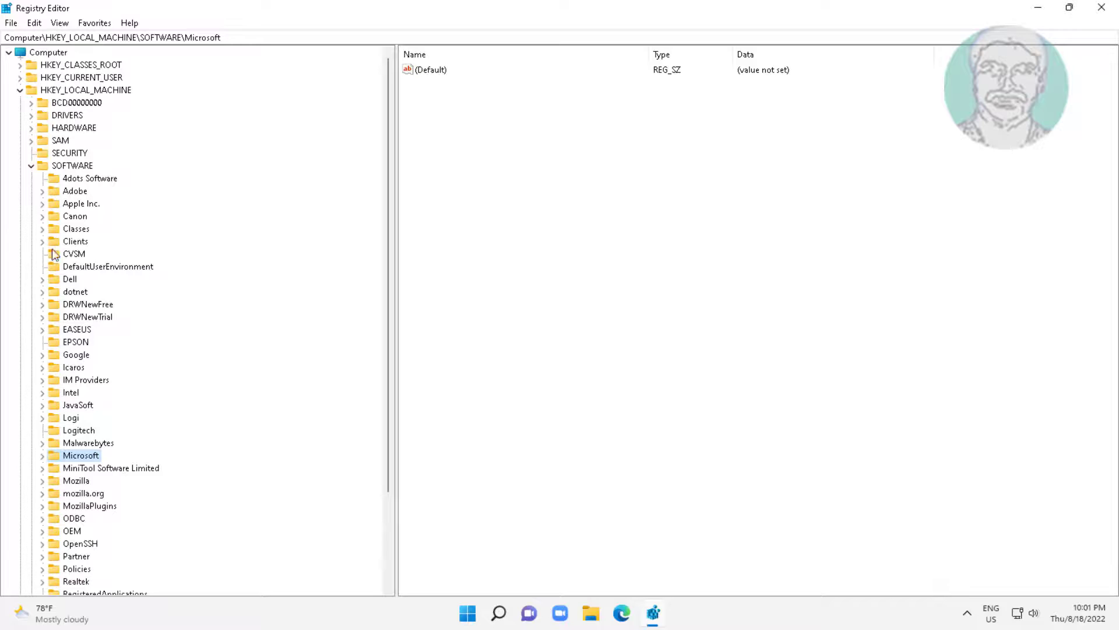
left_click(30, 166)
left_click(21, 91)
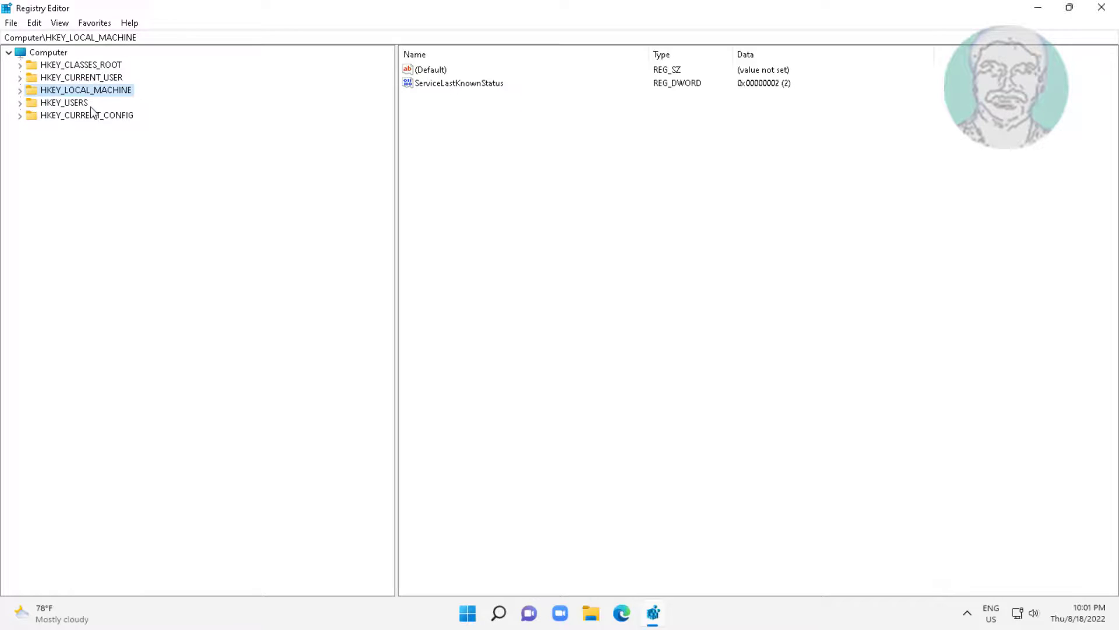
left_click(1100, 10)
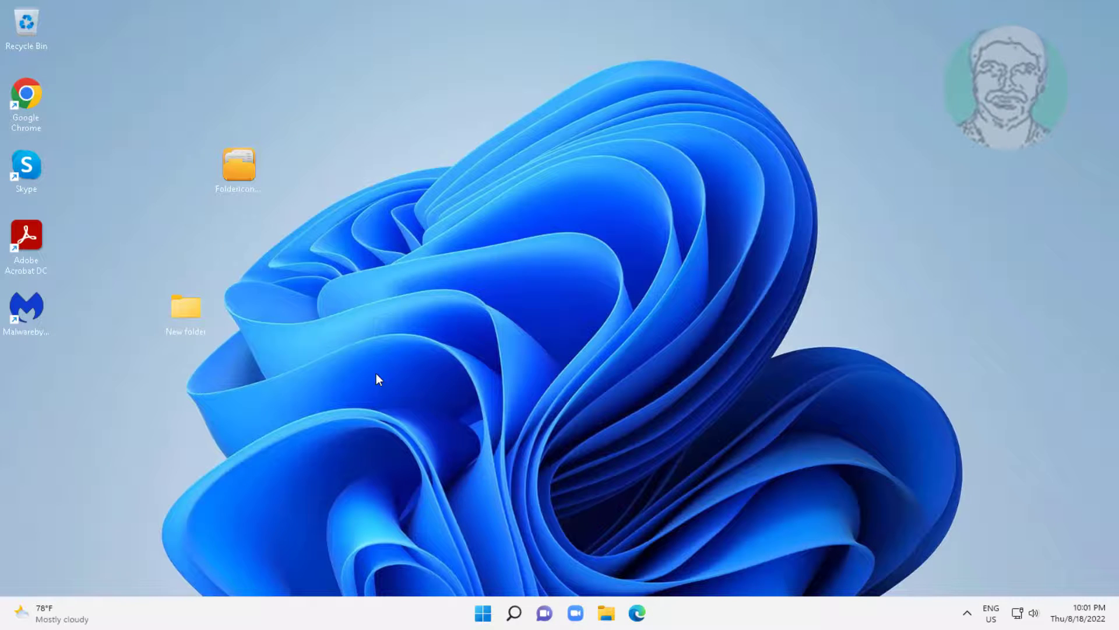
Restart the Windows Explorer process from Task Manager, then close Task Manager
right_click(489, 615)
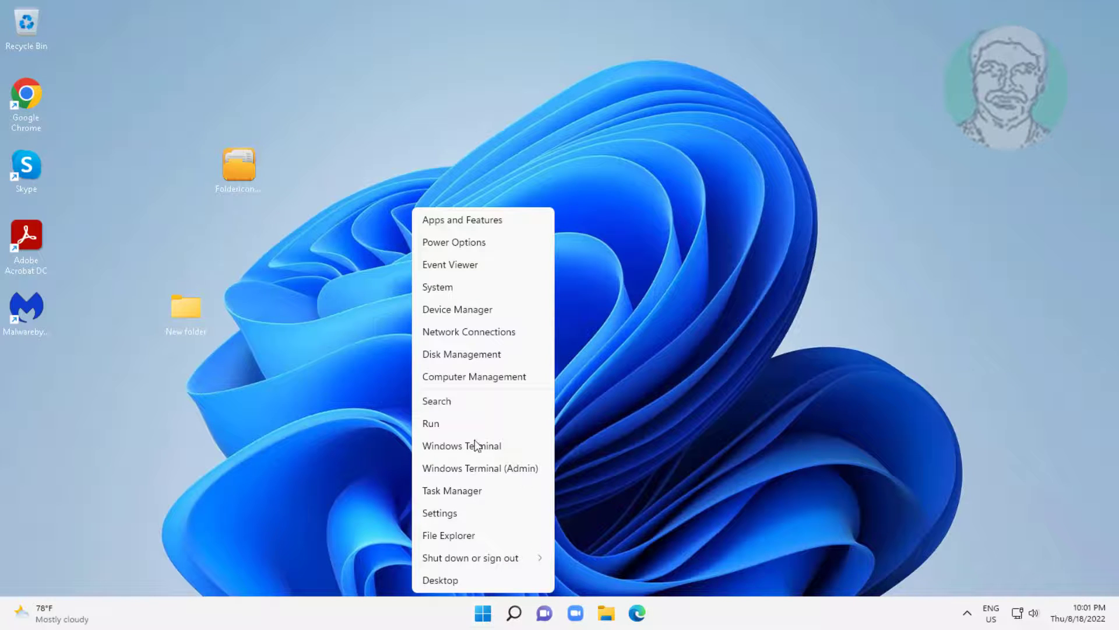
left_click(443, 497)
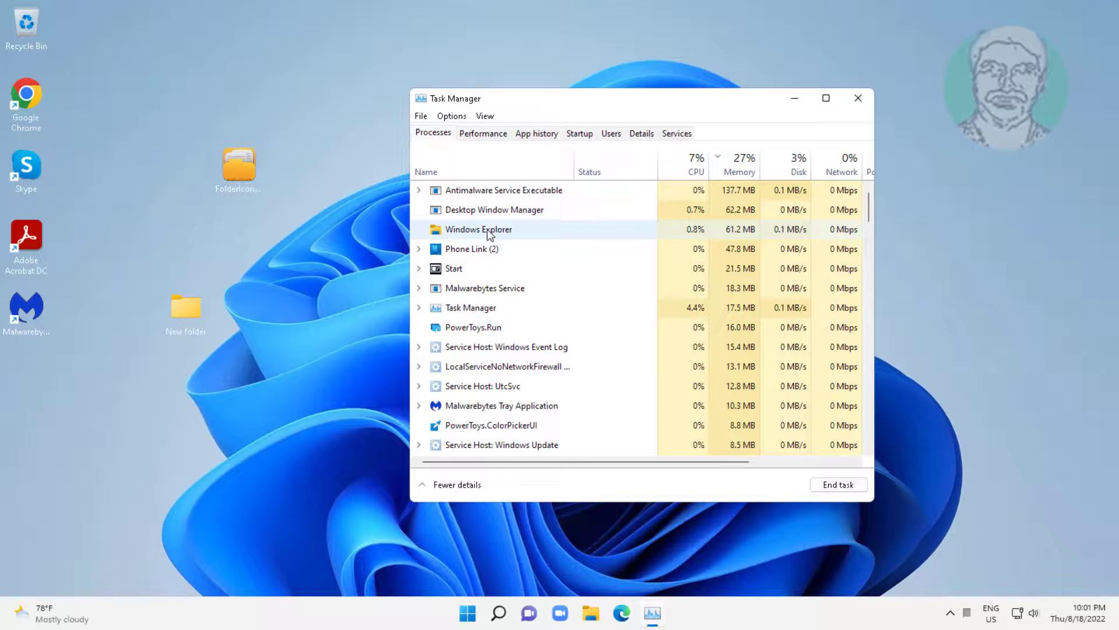
left_click(523, 233)
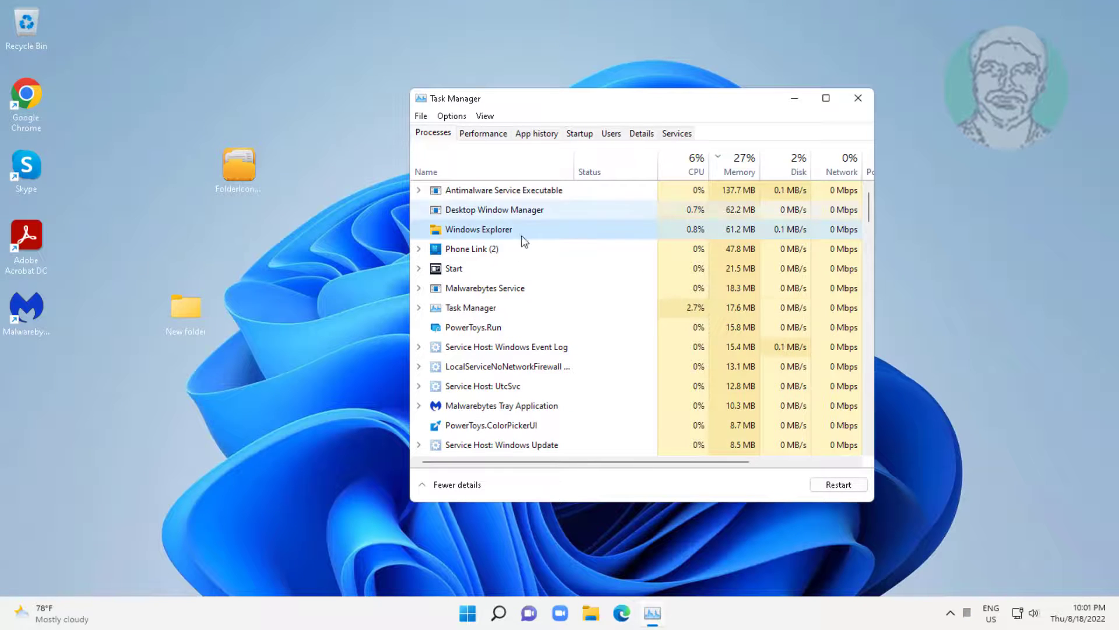
left_click(842, 488)
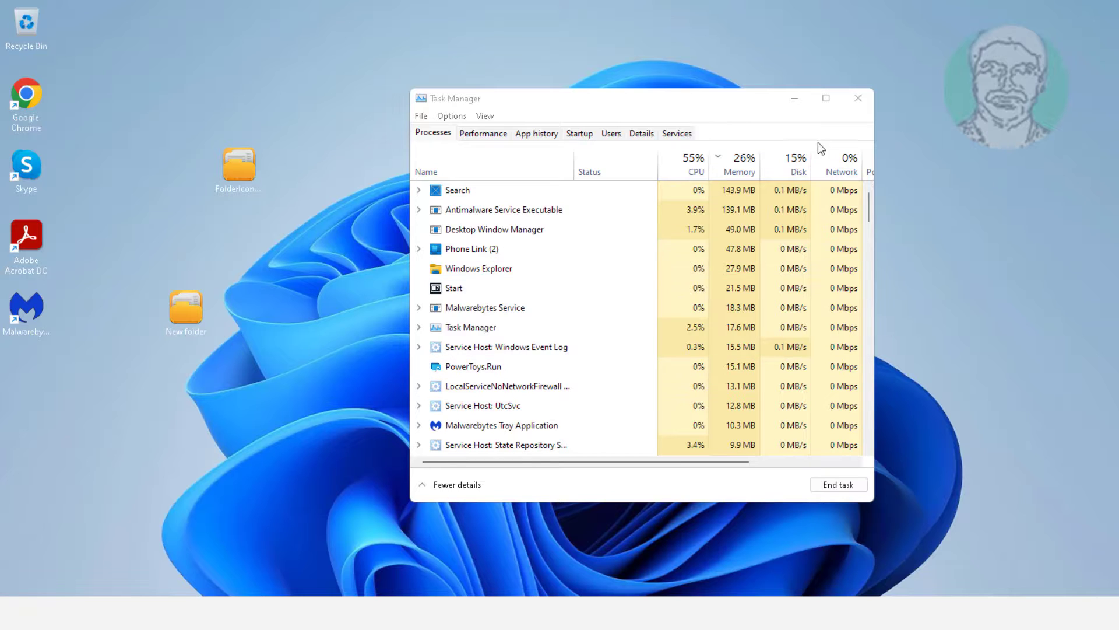
left_click(858, 98)
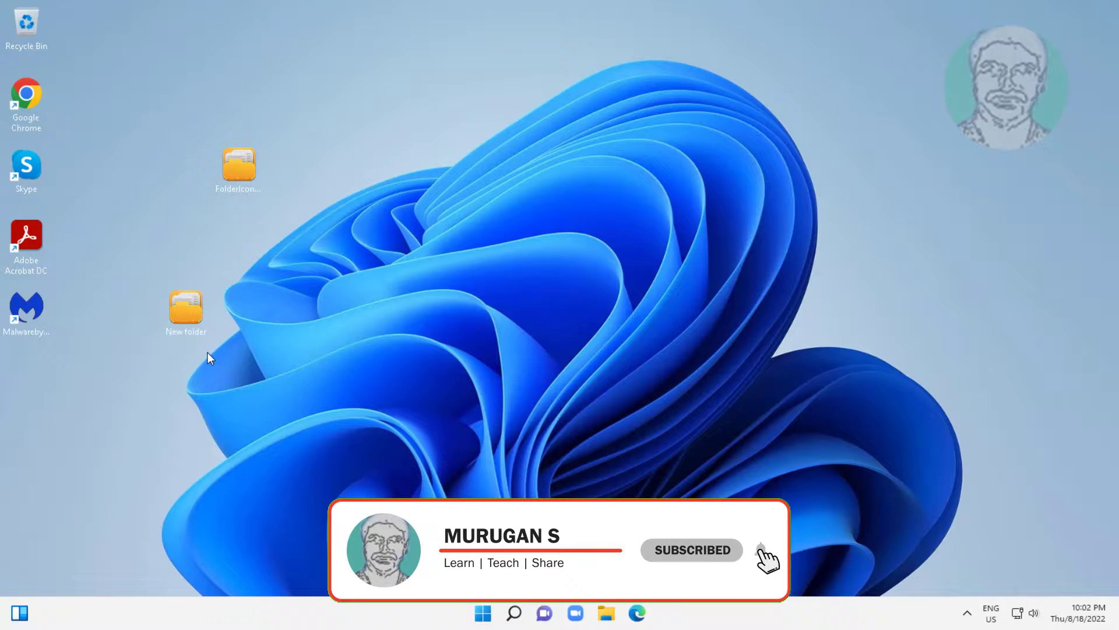
Create a desktop folder with the default name 'New folder (2)'
right_click(301, 284)
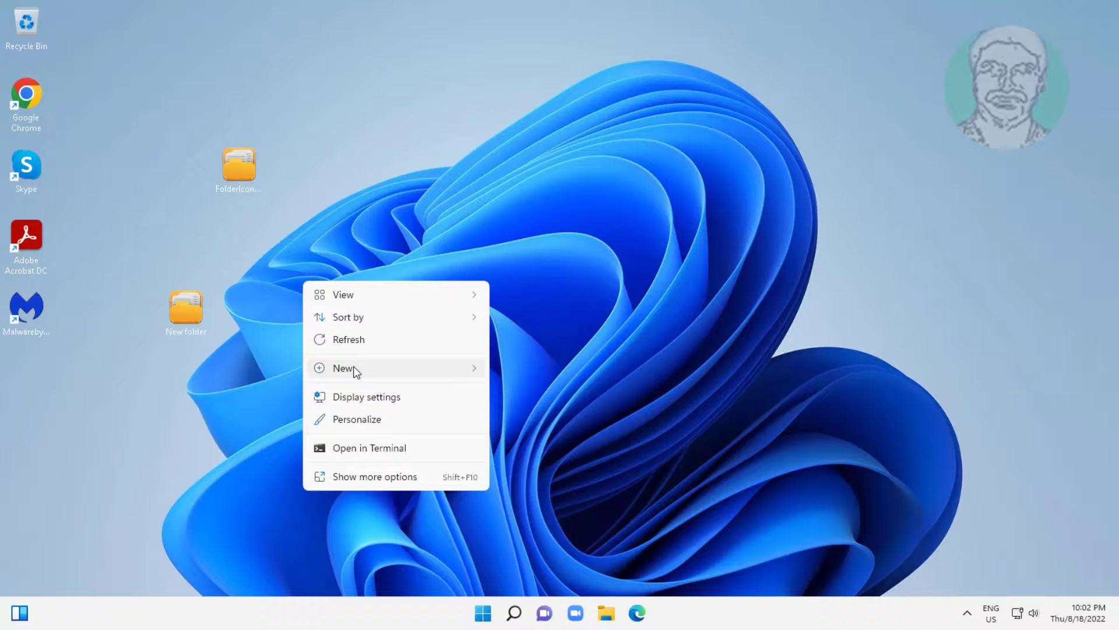
mouse_move(357, 370)
left_click(541, 367)
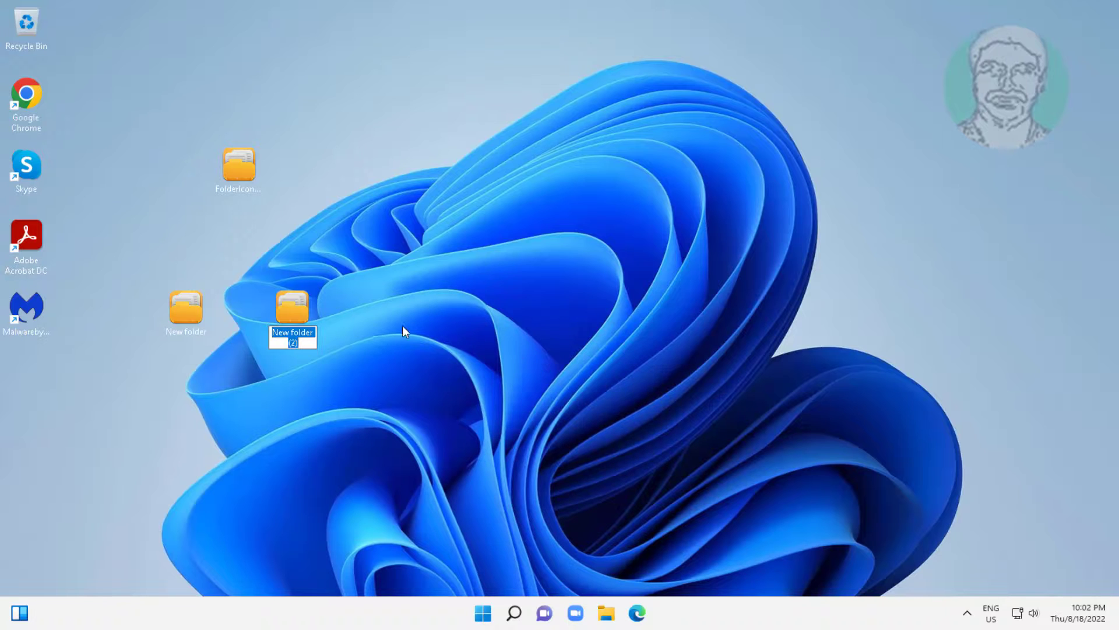
key("Return")
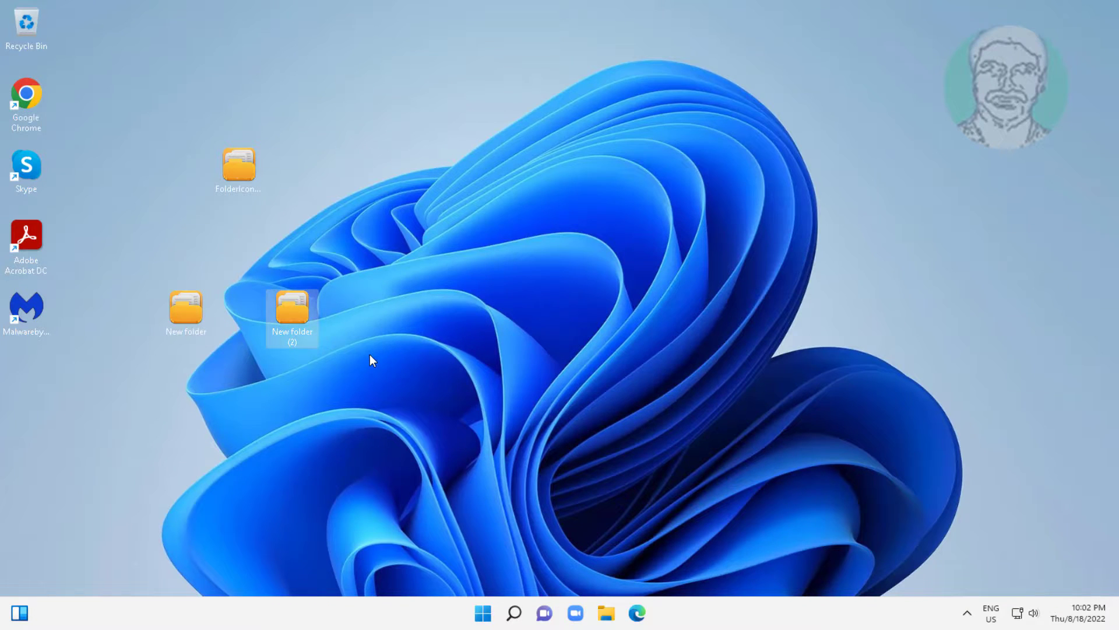